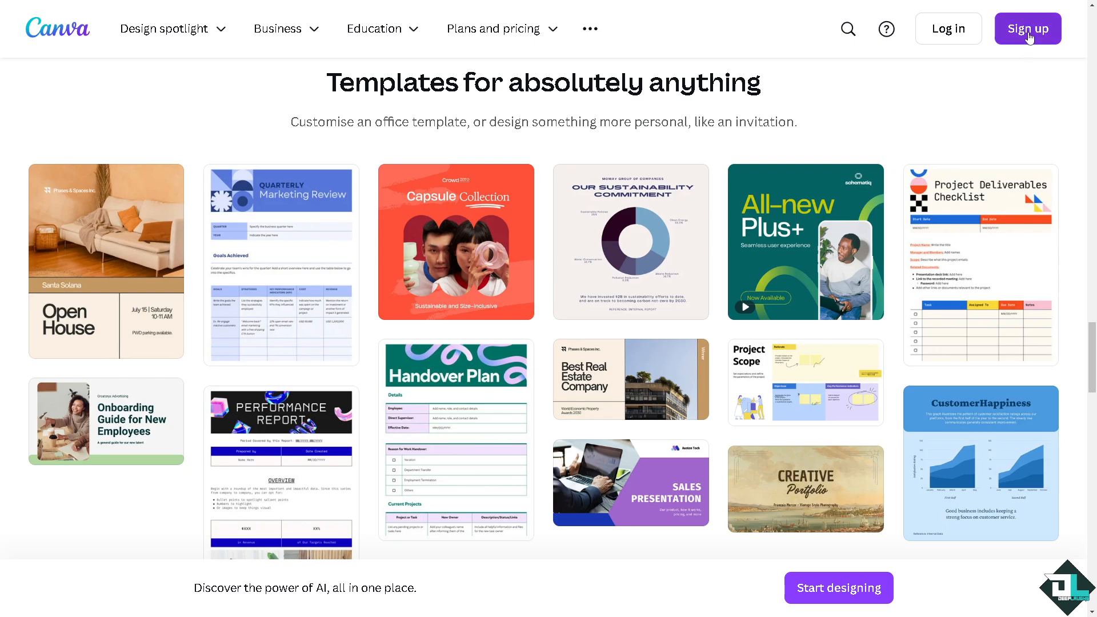
Open the sign-up options and show the other ways to continue
left_click(1028, 32)
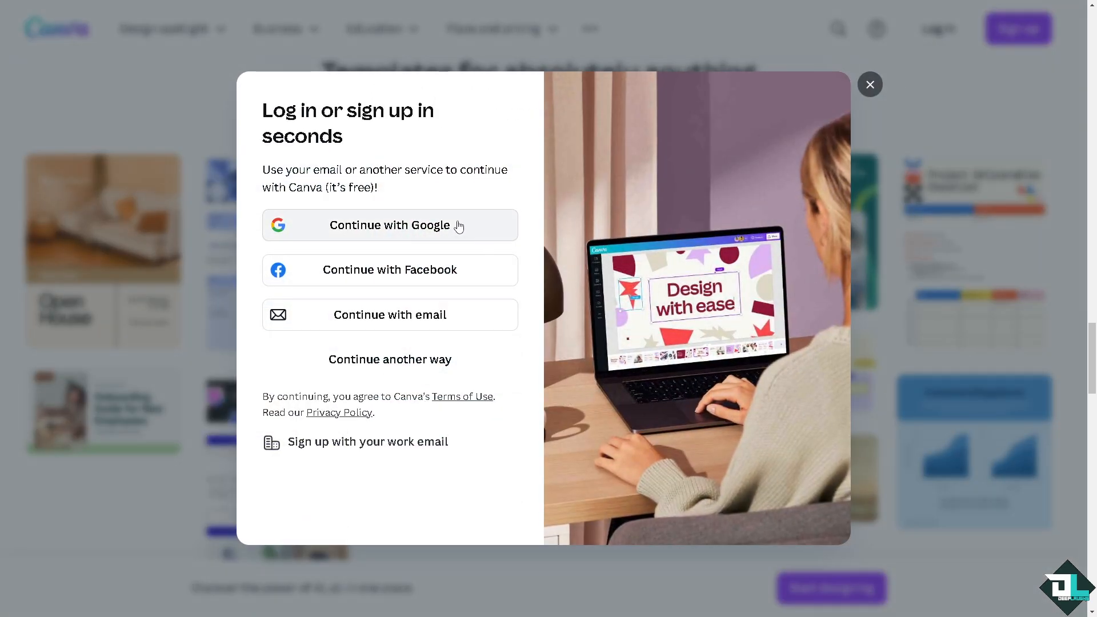
left_click(377, 360)
scroll(385, 321, "down", 1)
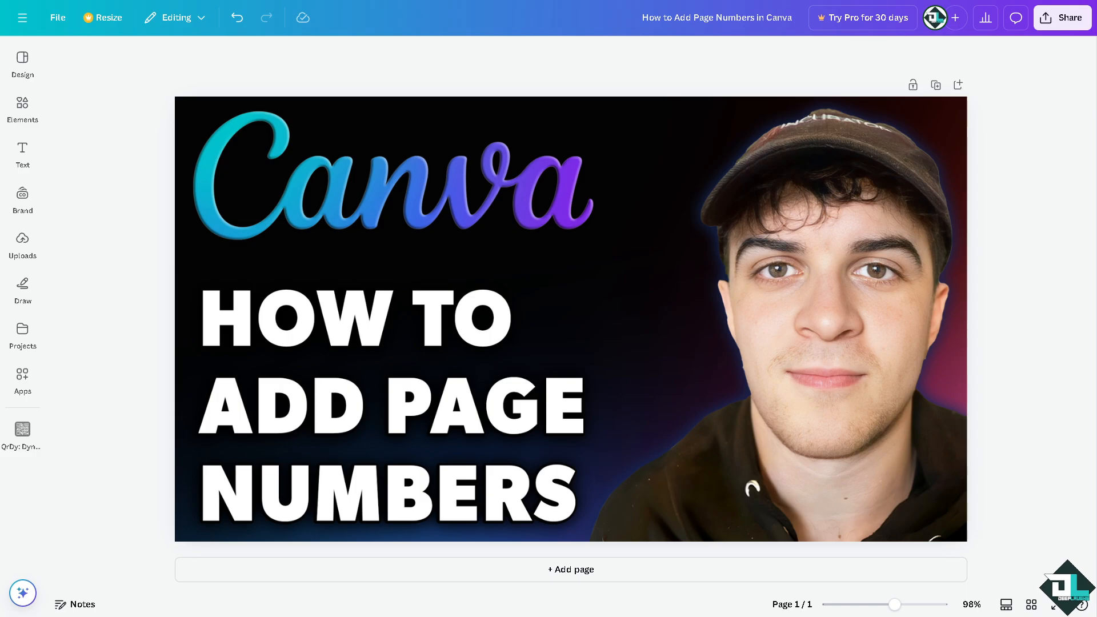
Add a blank second page below the title page of the design
left_click(22, 243)
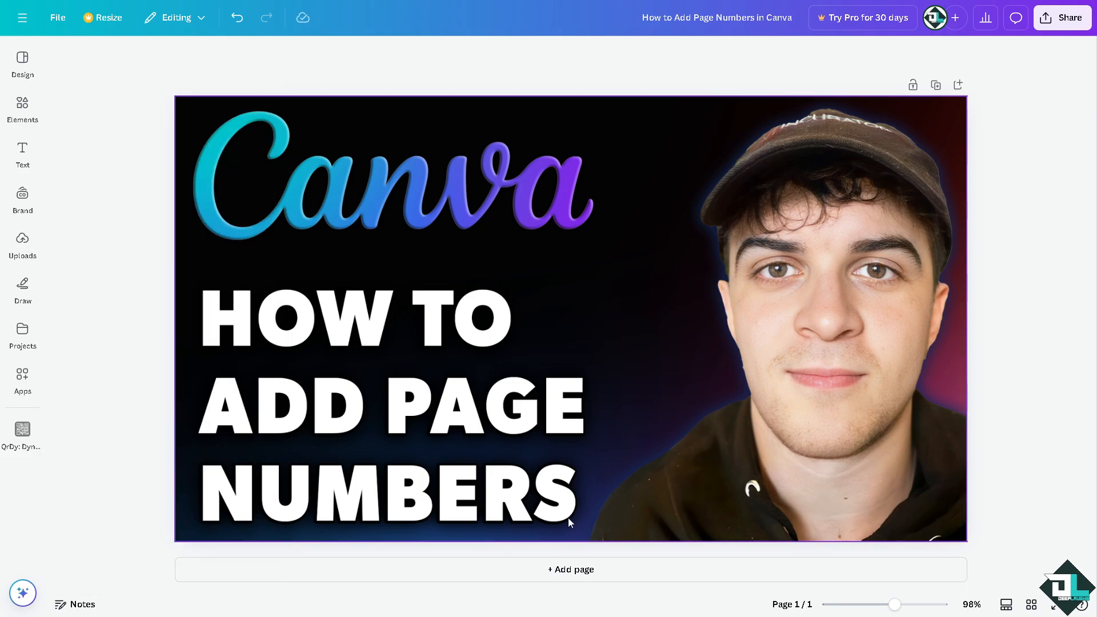
left_click(540, 575)
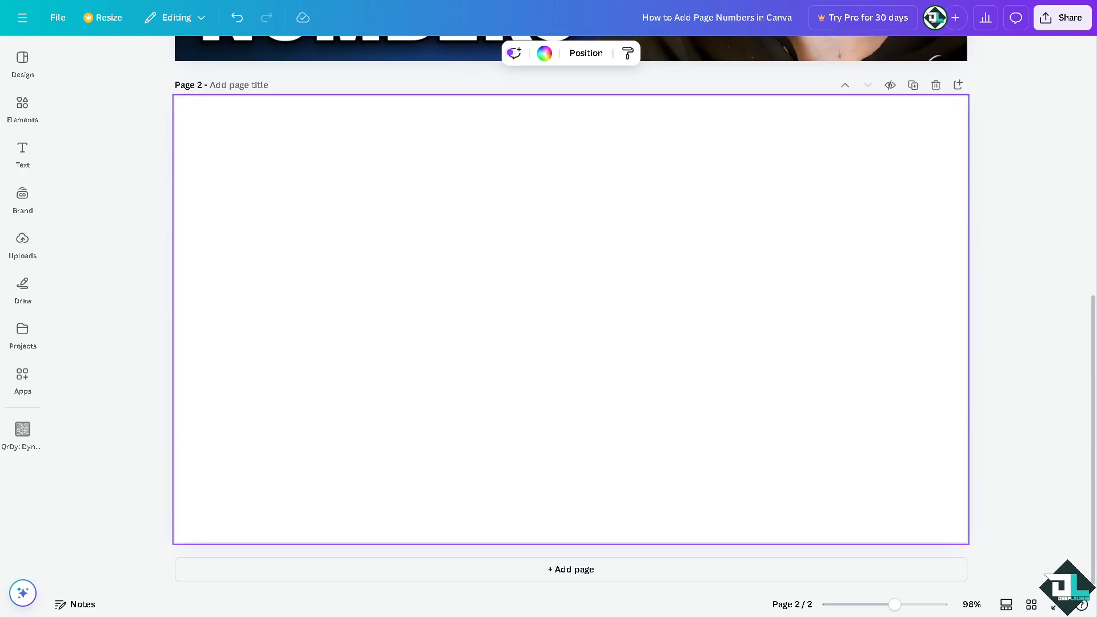
Add a heading to page 2 and replace its placeholder text with "1."
mouse_move(27, 163)
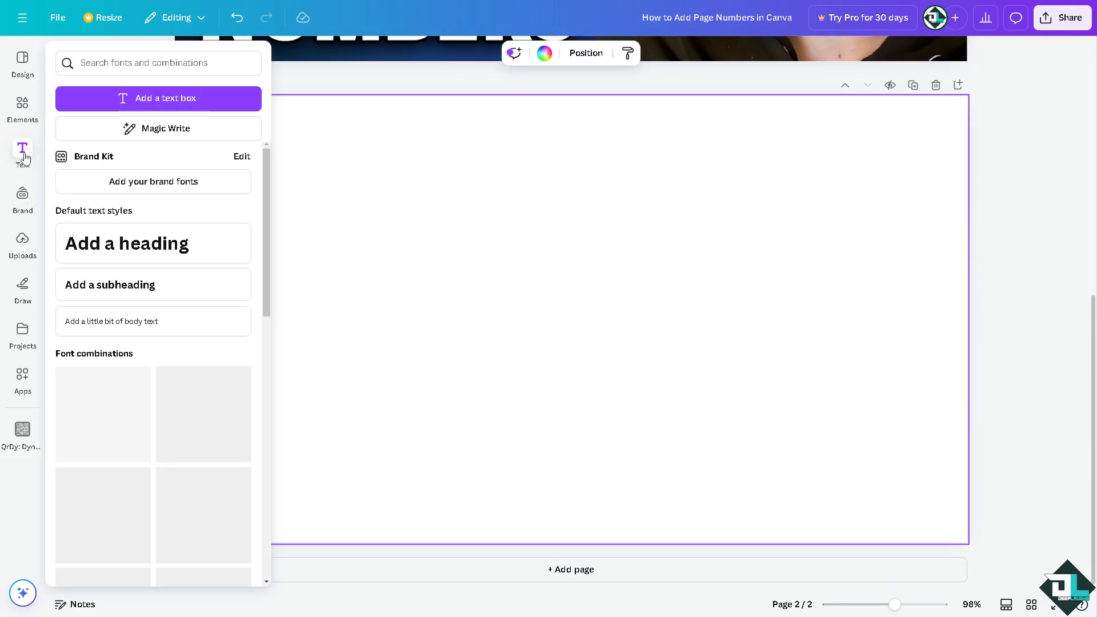
left_click(134, 245)
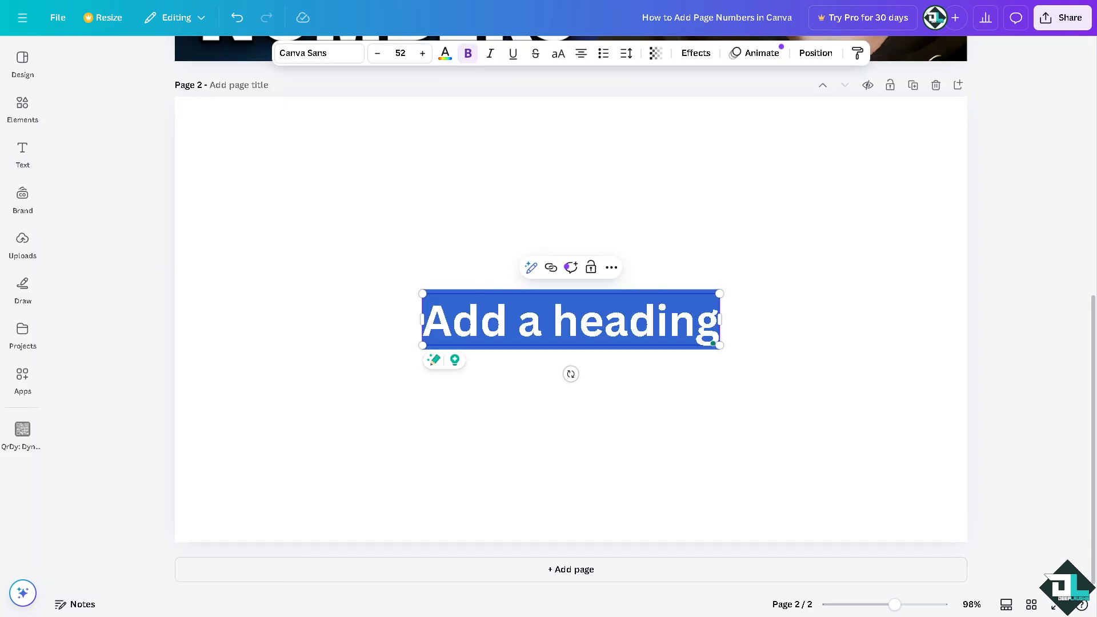
key("Escape")
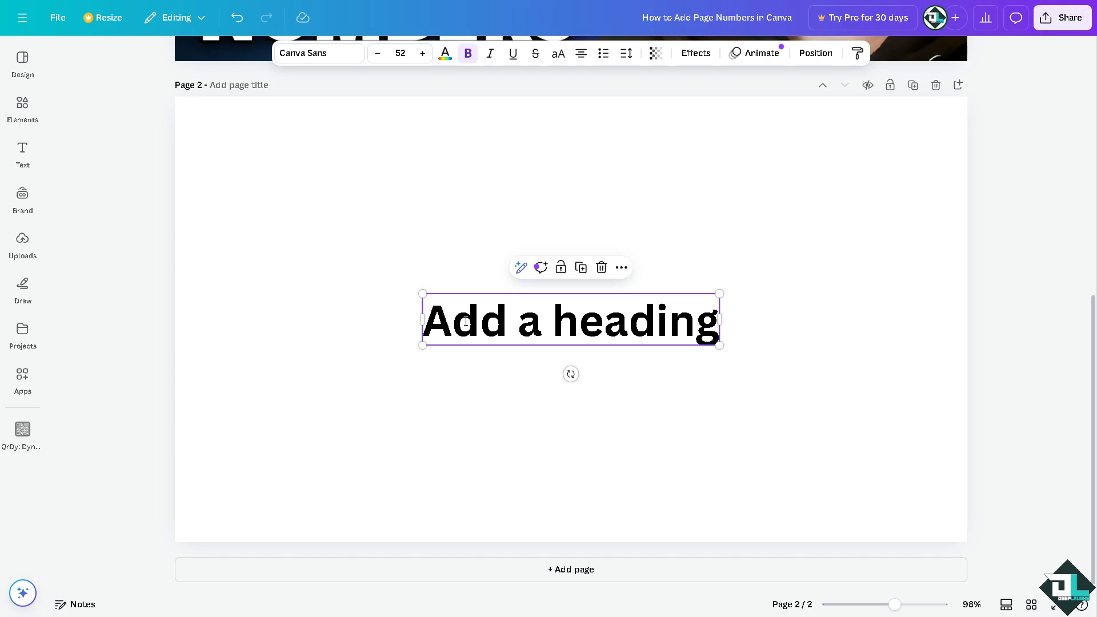
double_click(466, 322)
type("1")
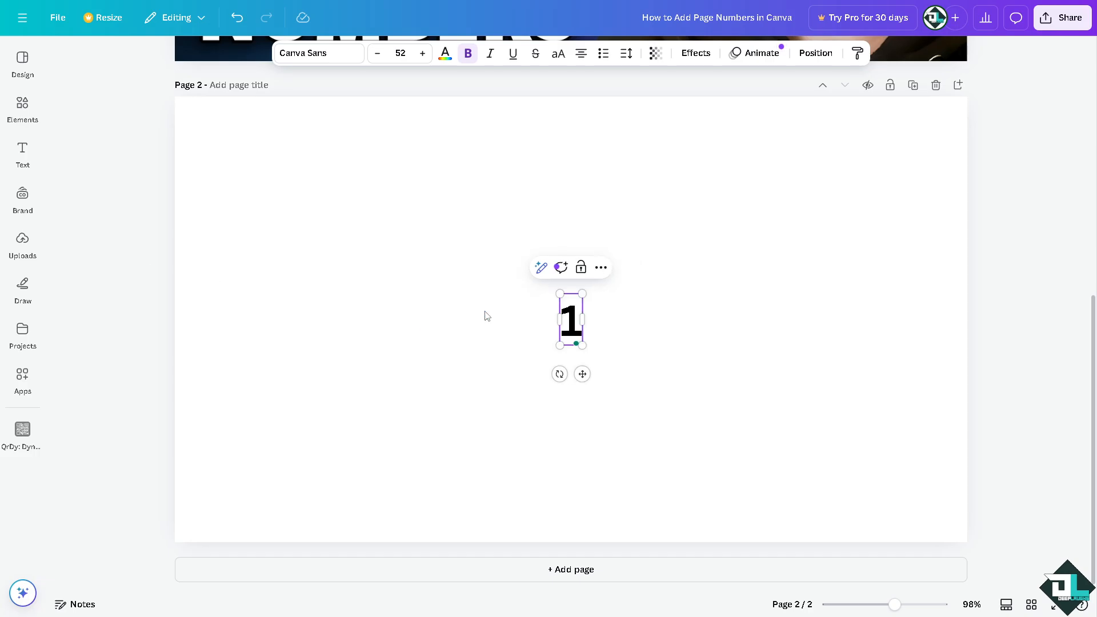
type(".")
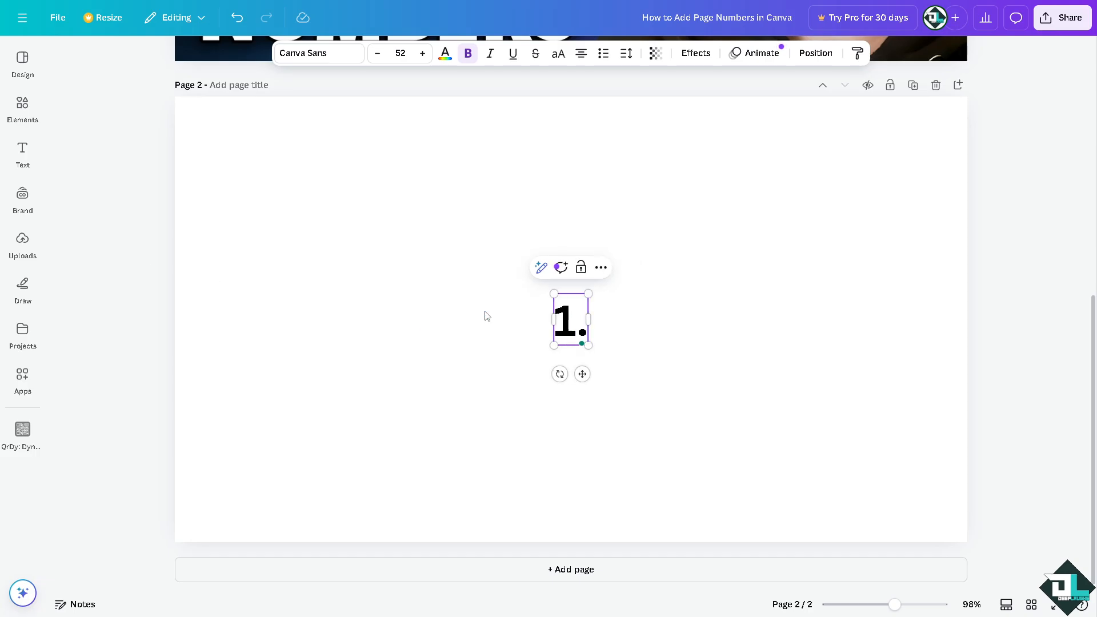
Resize the "1." heading to about 77.5 font size and move it to the top centre of page 2
left_click_drag(553, 294, 489, 244)
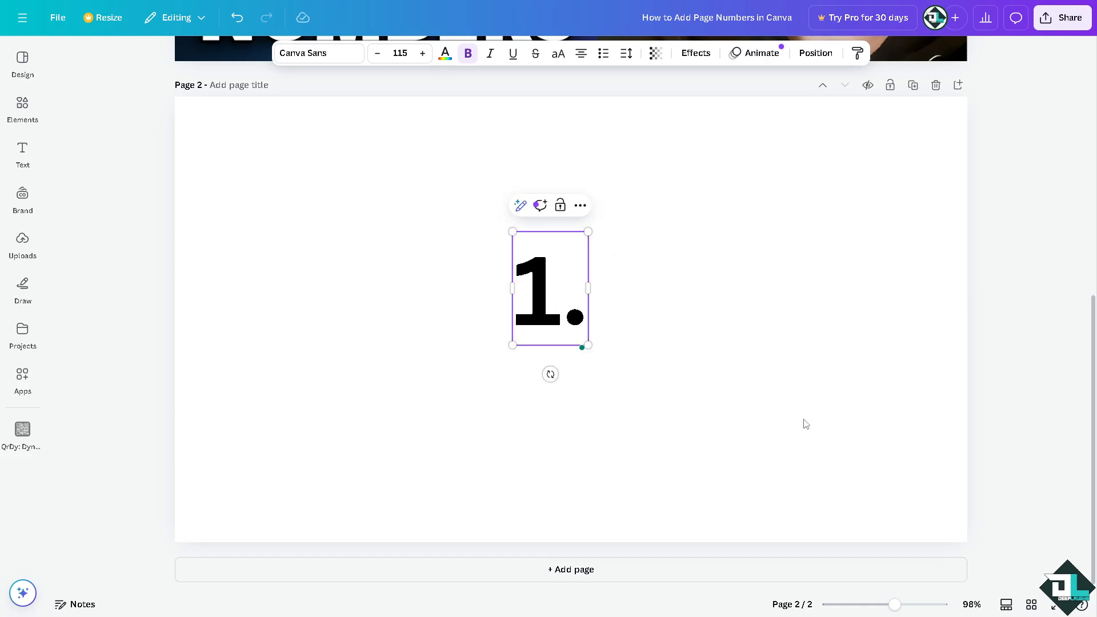
left_click_drag(586, 344, 564, 309)
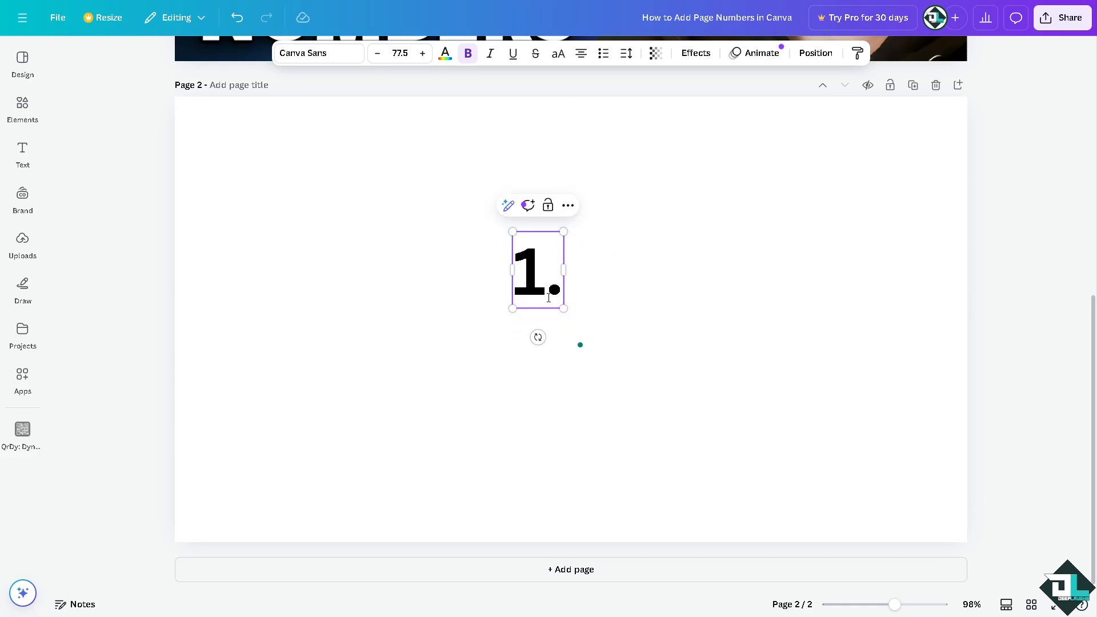
left_click(623, 260)
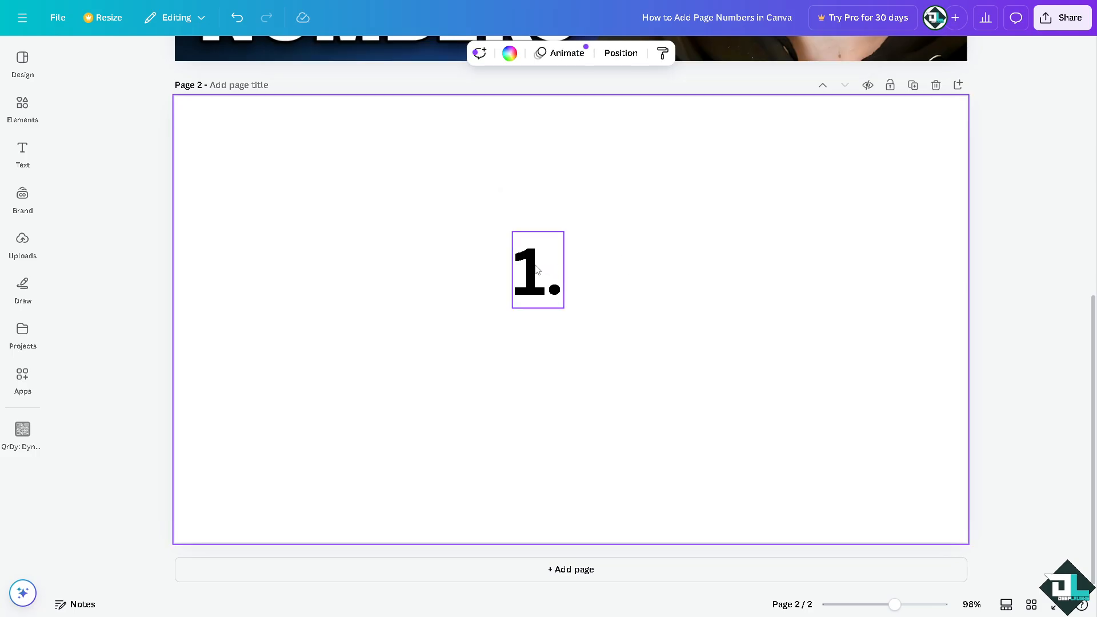
left_click_drag(531, 268, 540, 138)
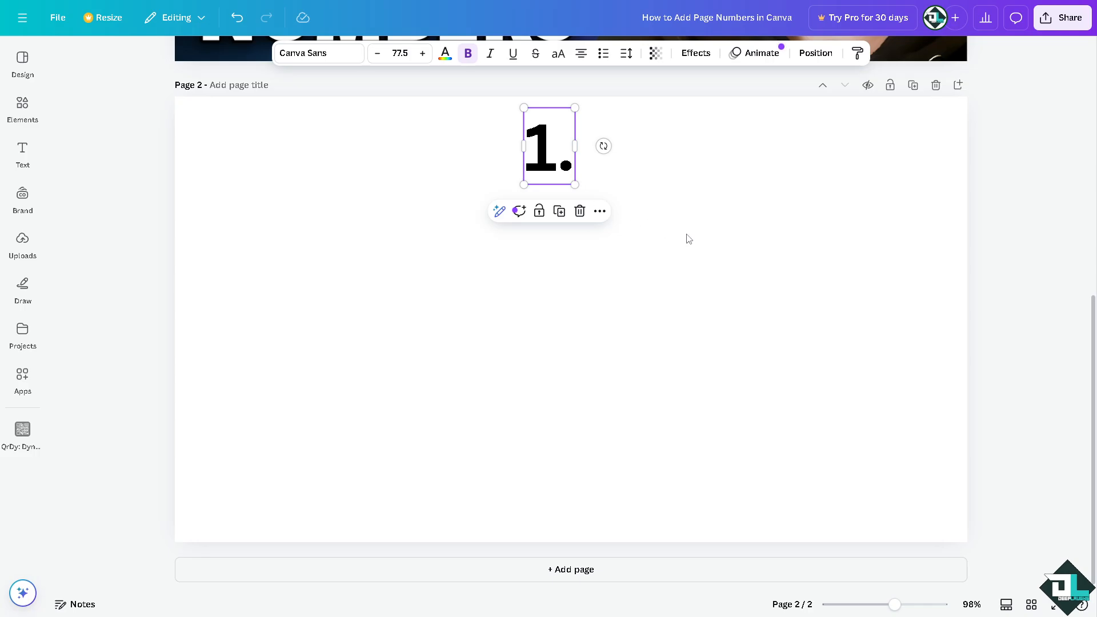
Delete the "1." heading from page 2
scroll(726, 237, "up", 8)
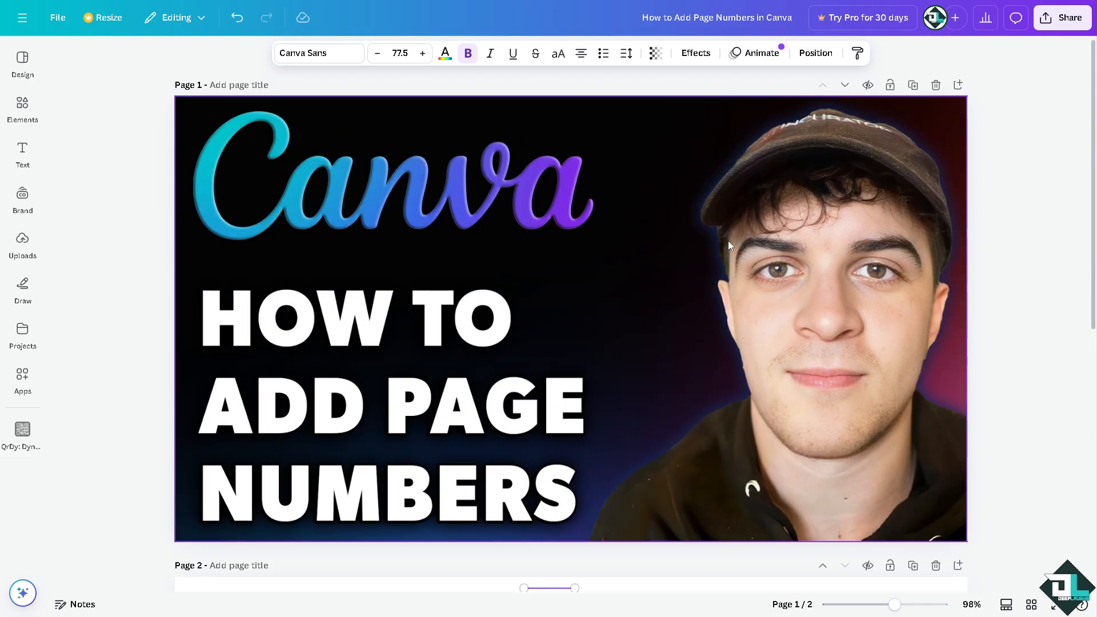
scroll(727, 241, "down", 3)
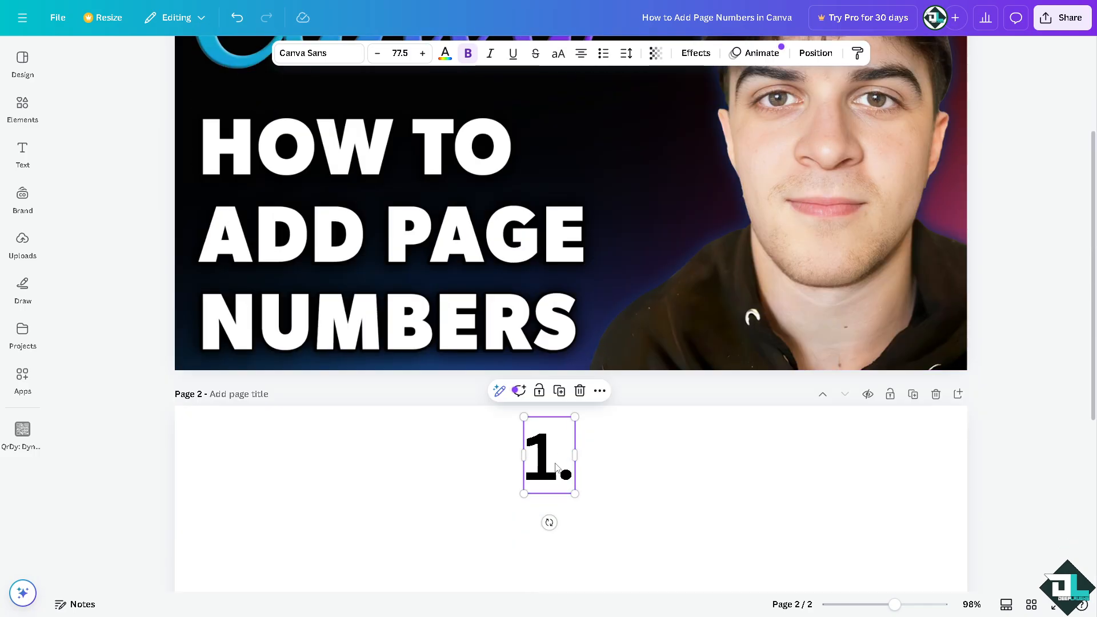
scroll(566, 457, "down", 4)
scroll(548, 357, "up", 4)
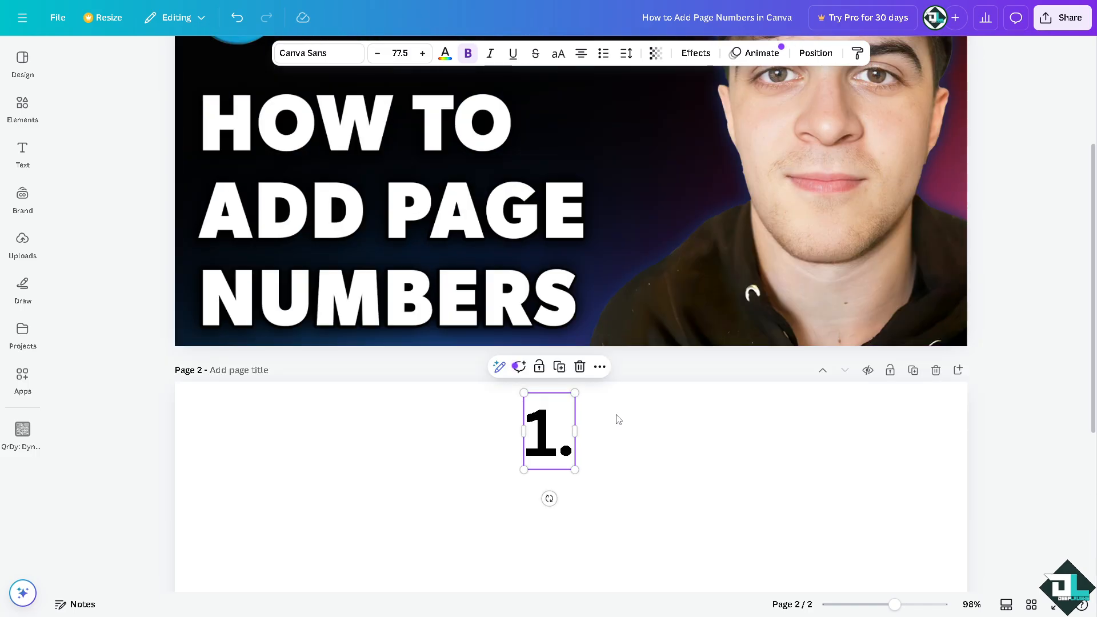
left_click(580, 367)
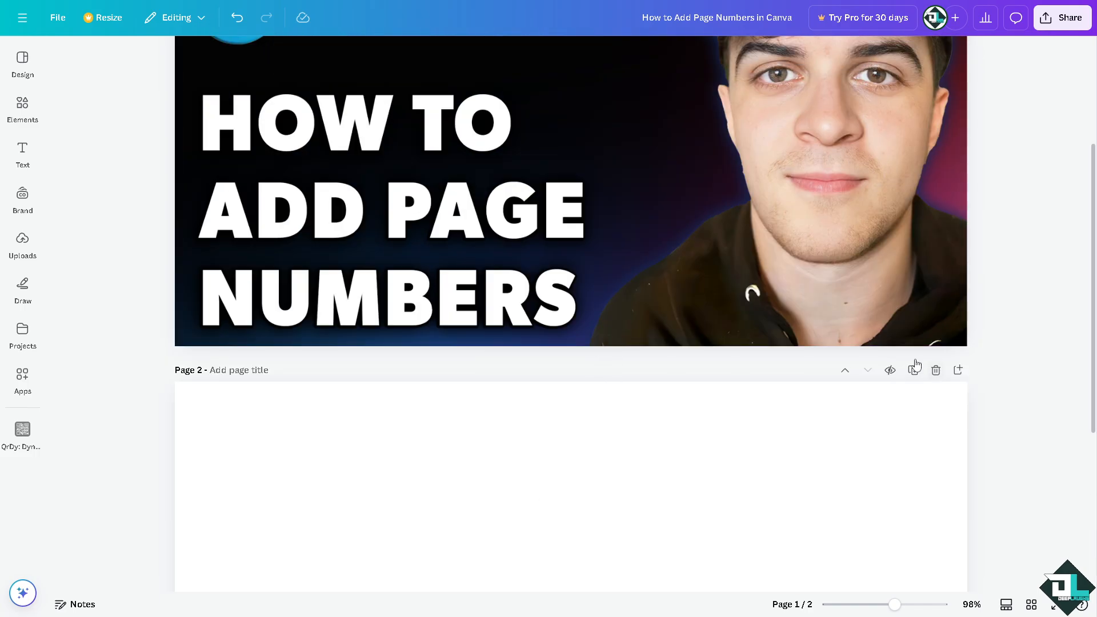
Add a heading to page 1 and change its text to "PAGE 1"
scroll(620, 210, "up", 4)
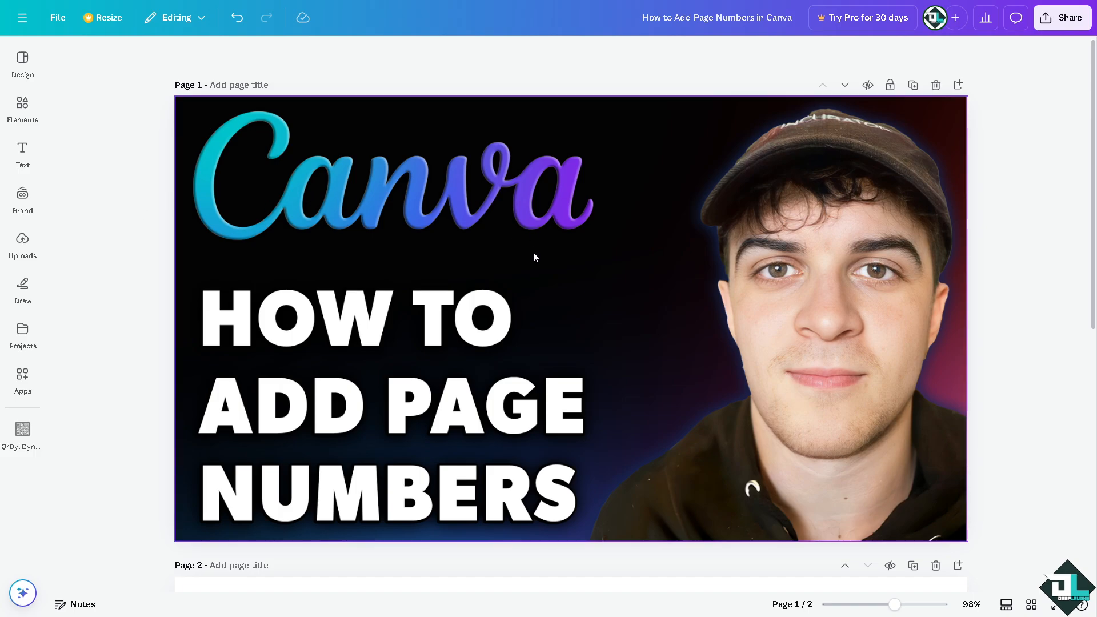
left_click(22, 153)
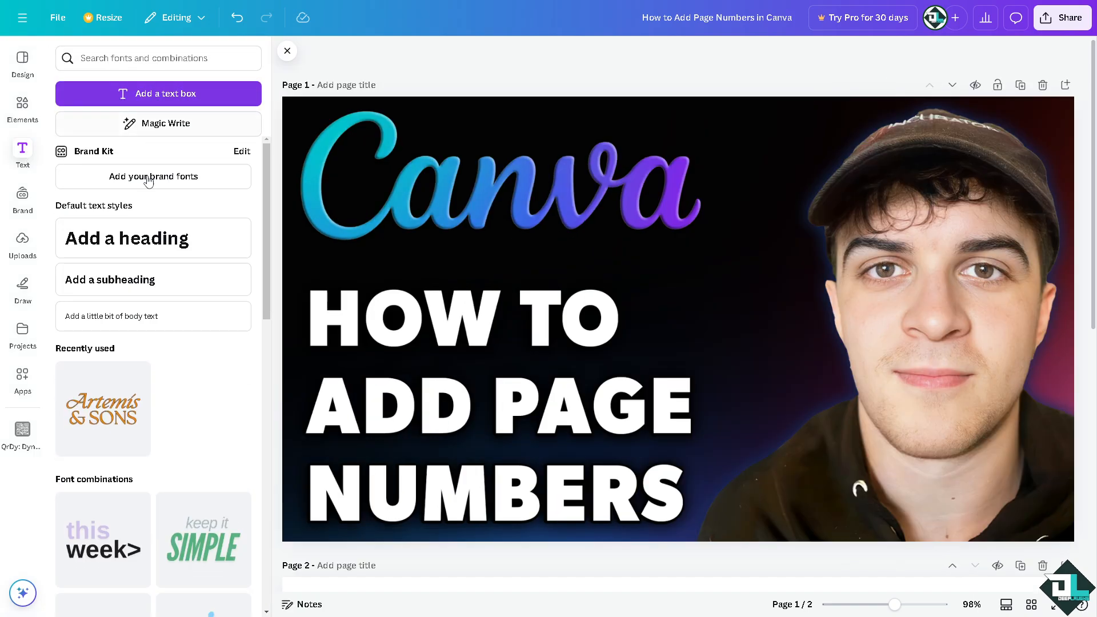
left_click(139, 239)
left_click(655, 319)
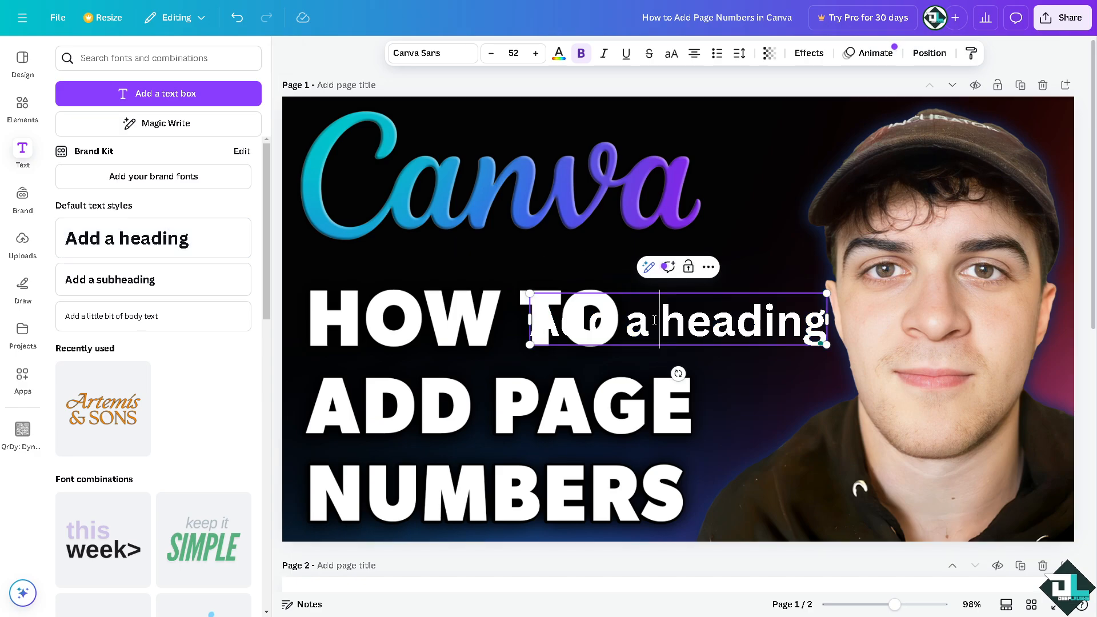
key("ctrl+a")
type("1")
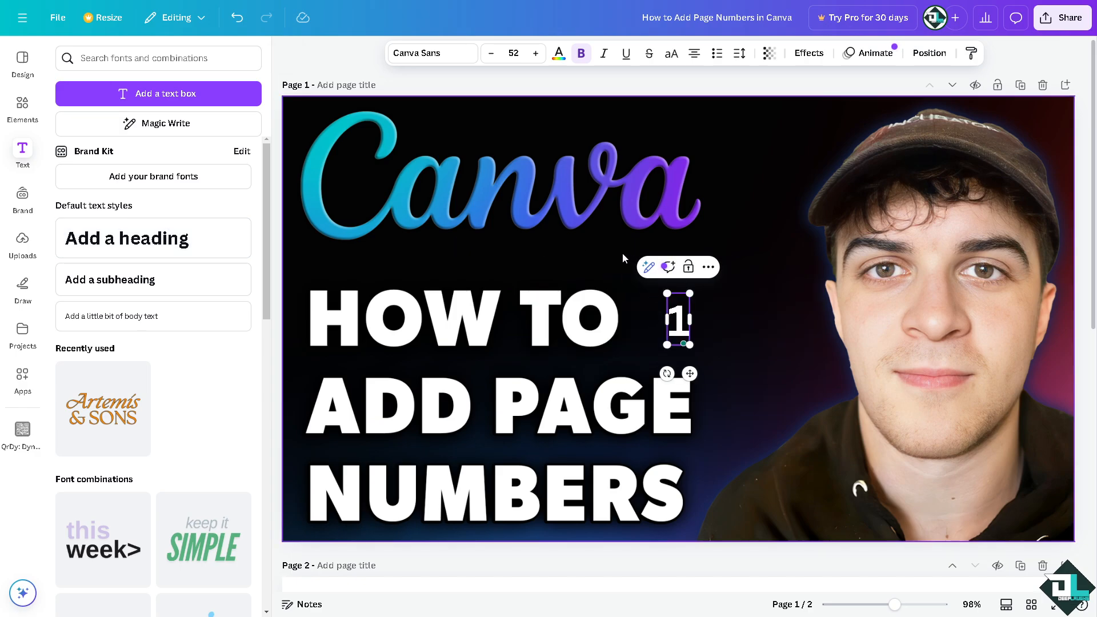
left_click(660, 310)
left_click(676, 316)
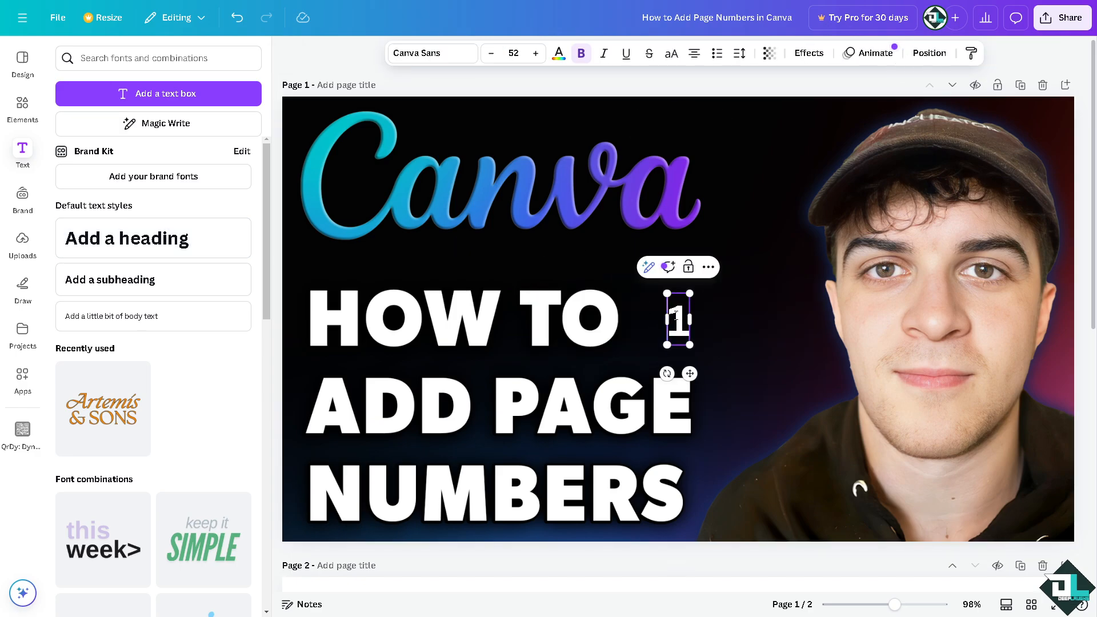
type("PAGE")
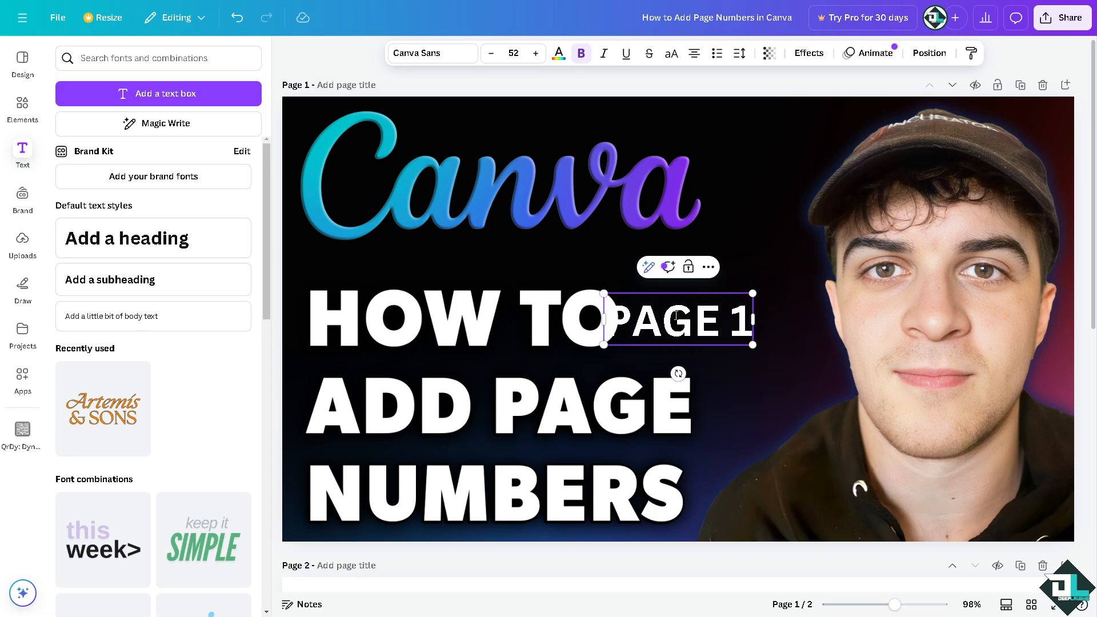
Shrink the "PAGE 1" heading to about 39.3 font size and place it at the top of page 1, between the Canva logo and the cap
left_click(266, 449)
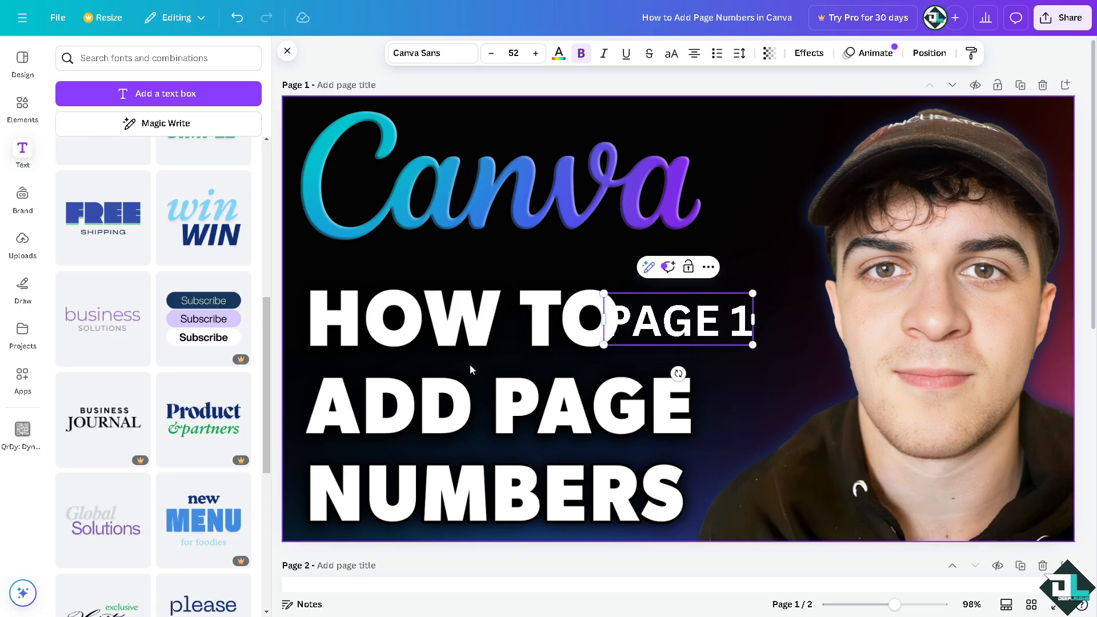
left_click_drag(709, 315, 745, 122)
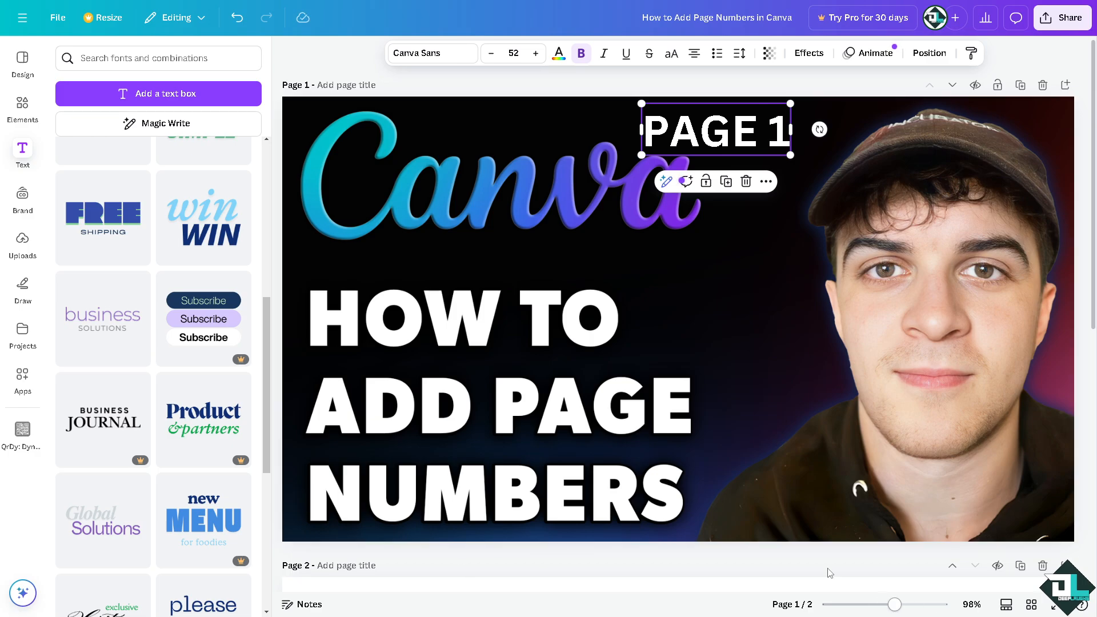
left_click(281, 51)
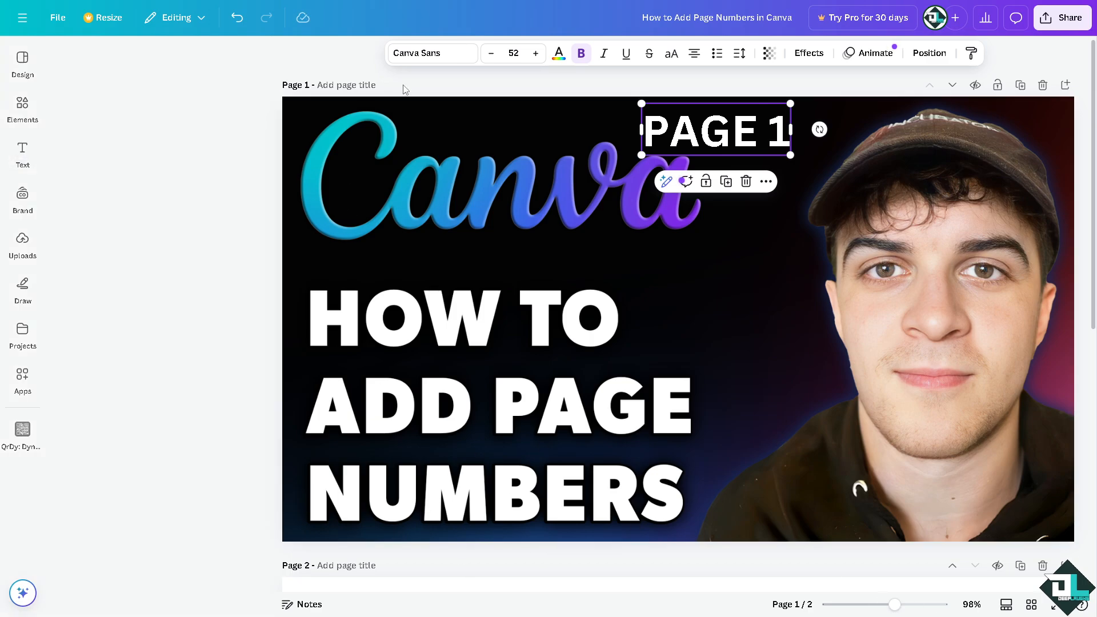
left_click_drag(611, 131, 381, 117)
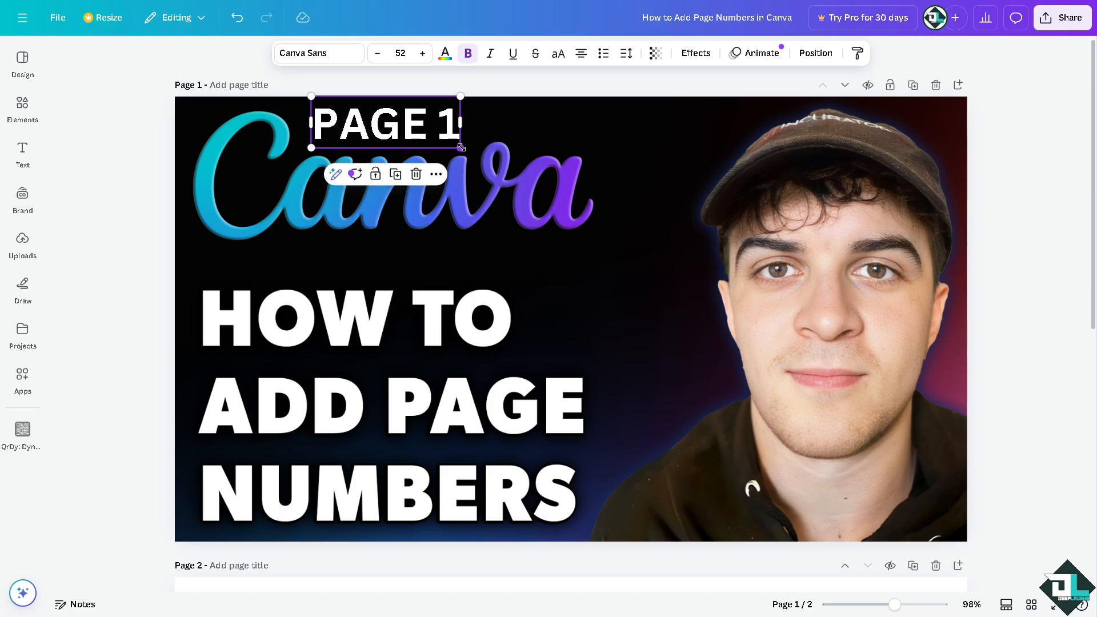
left_click_drag(461, 147, 611, 118)
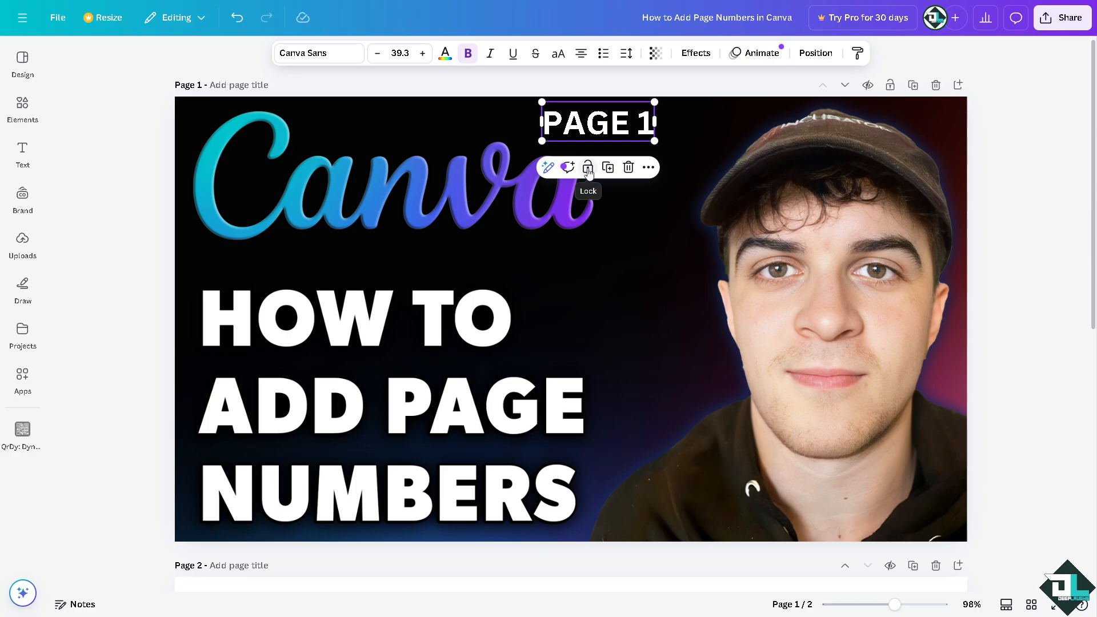
Duplicate the "PAGE 1" text into the lower right area of page 1 and change the copy to read only "1"
left_click(607, 167)
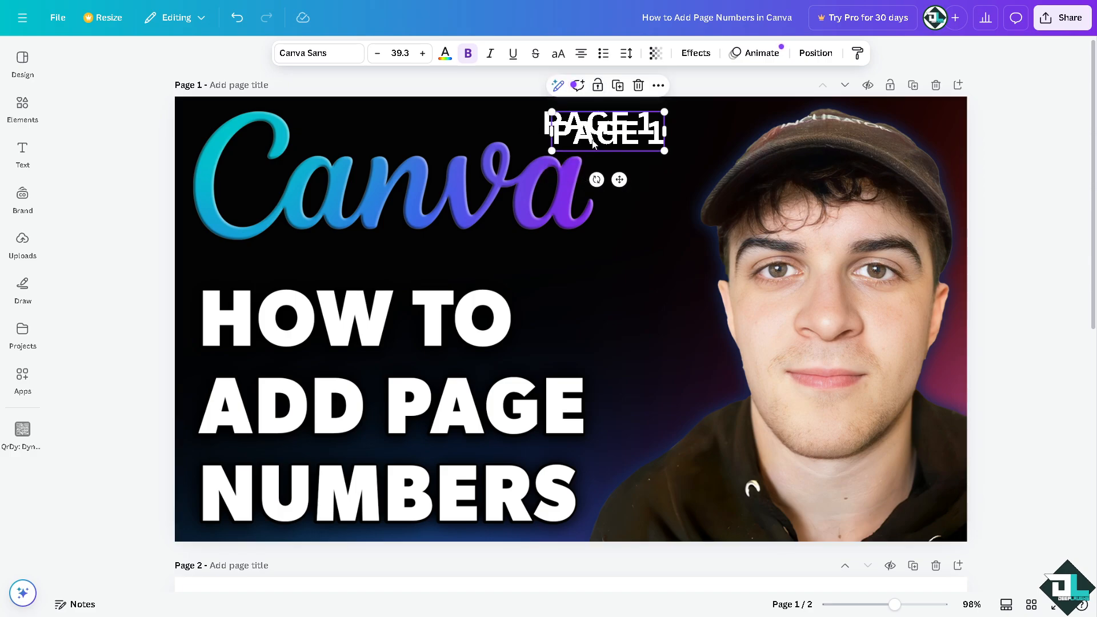
left_click_drag(605, 131, 775, 457)
double_click(870, 470)
left_click(909, 463)
key("BackSpace")
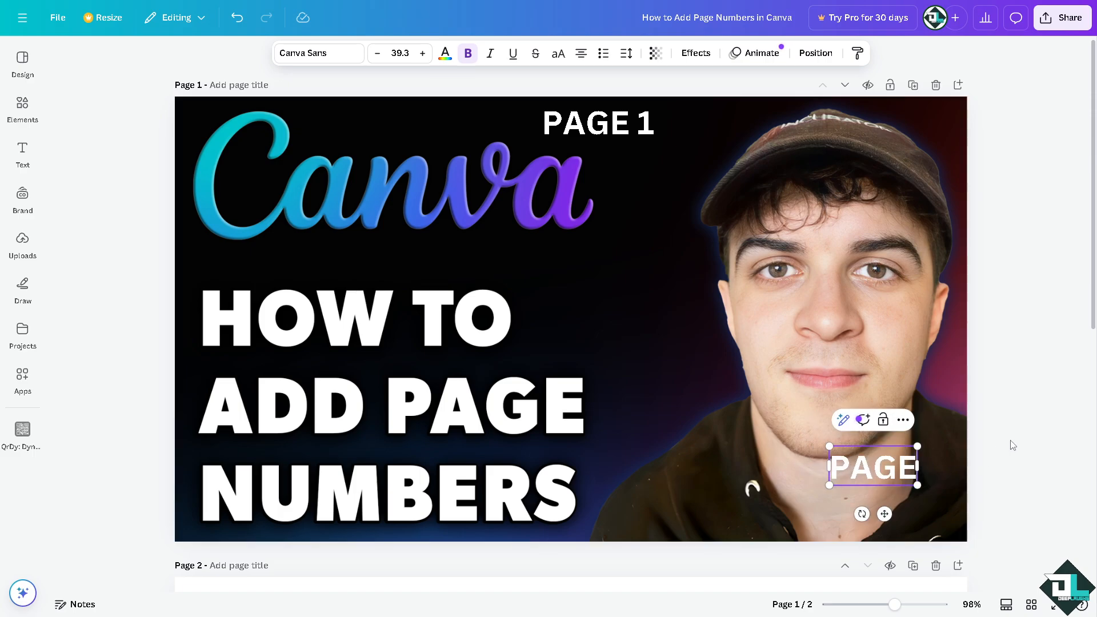
left_click(903, 465)
type("11")
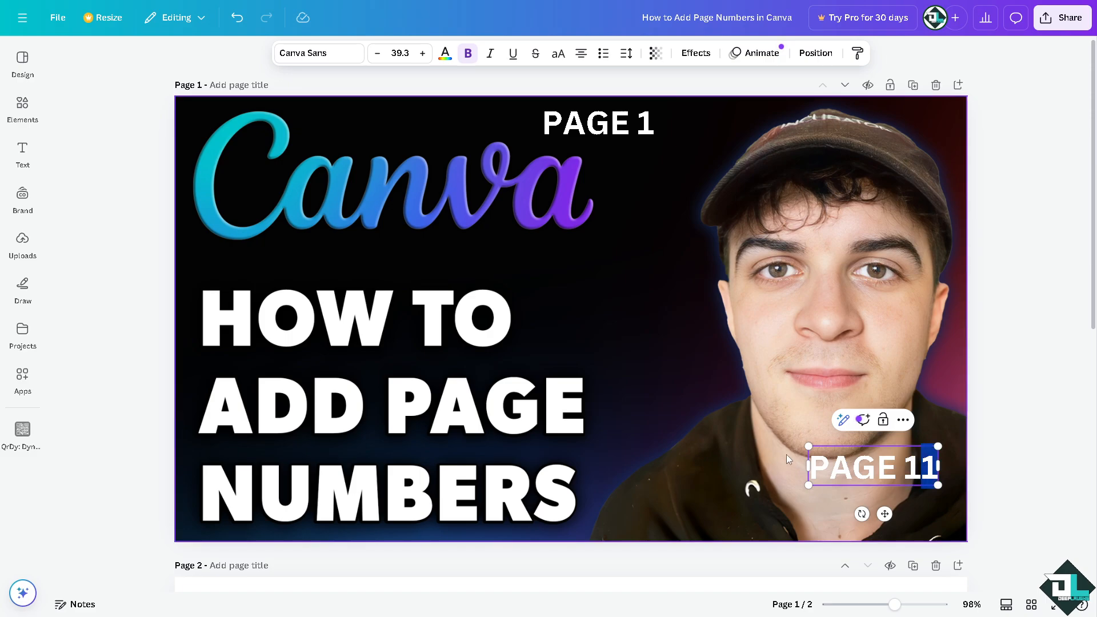
left_click_drag(922, 465, 846, 460)
key("BackSpace")
key("BackSpace")
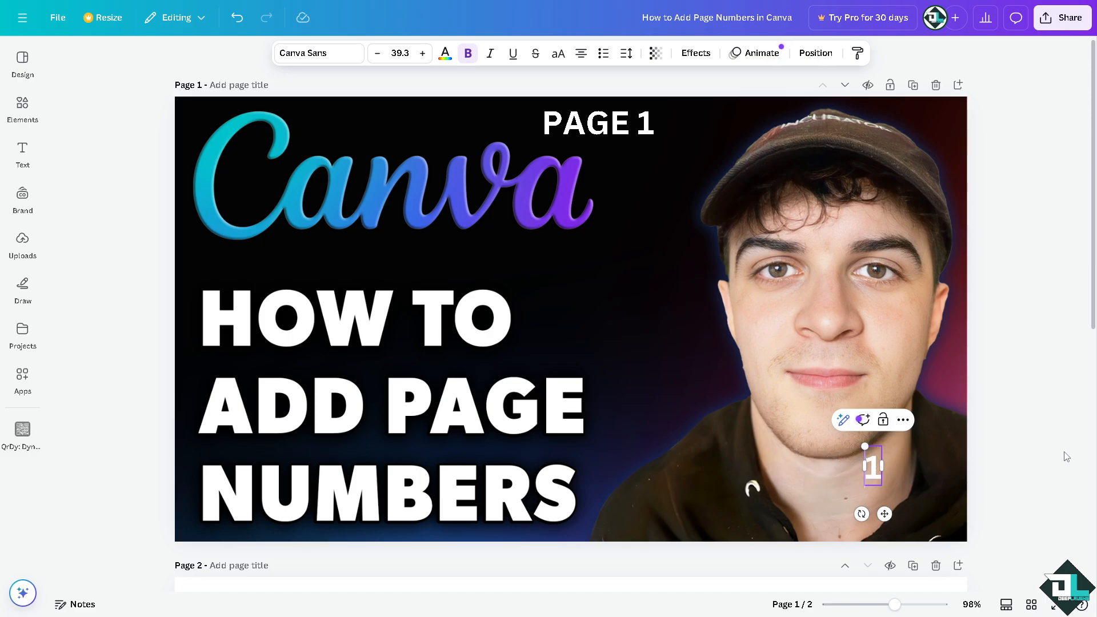
Move the "1" page number into the bottom-right corner of page 1
left_click(1065, 457)
left_click_drag(877, 474, 949, 517)
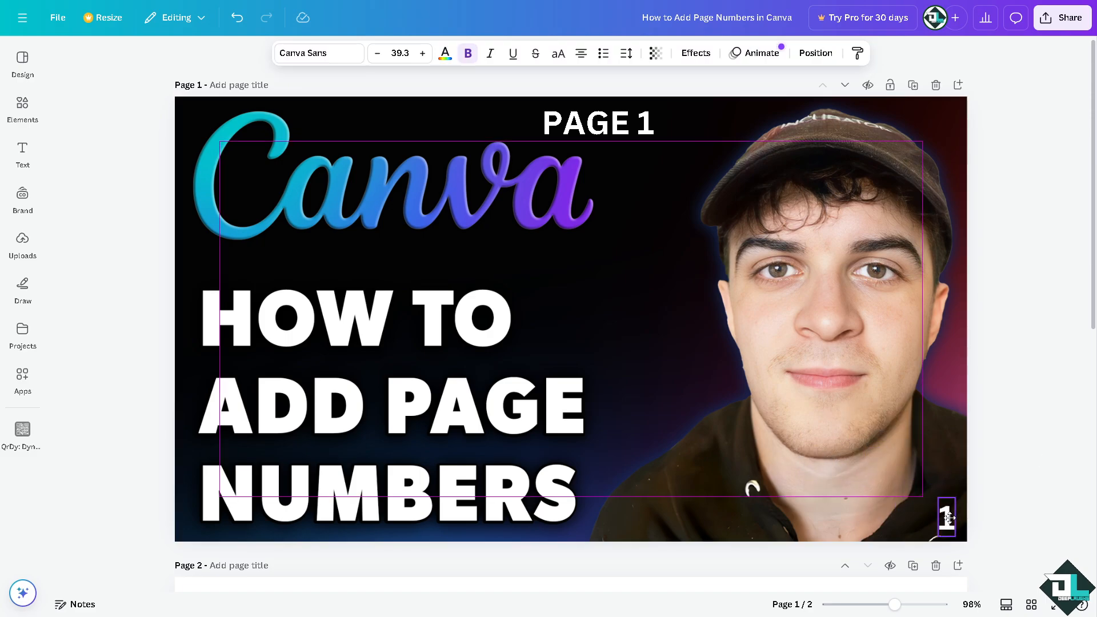
left_click(1002, 496)
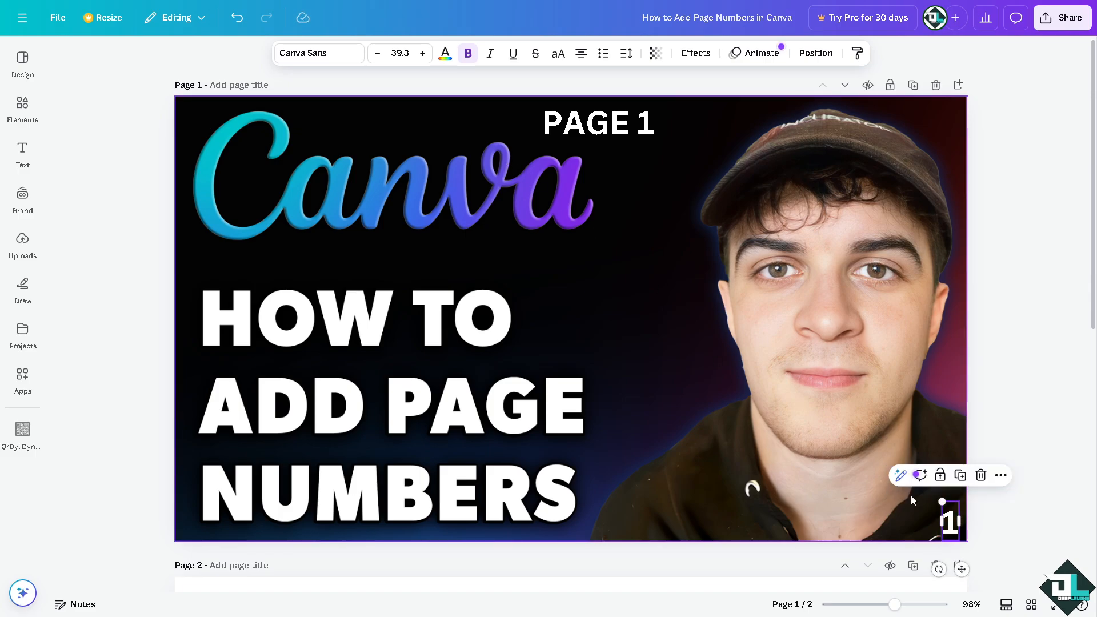
Try the Outline, Splice, Shadow and Lift text effects on page 1's corner number "1", and settle on Hollow
left_click(707, 56)
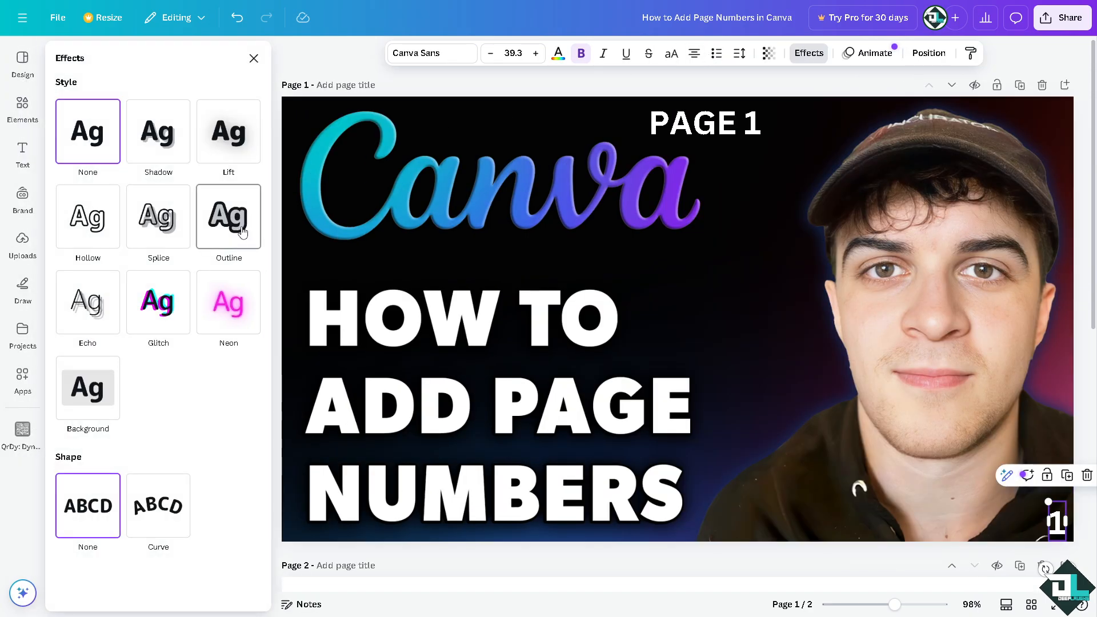
left_click(243, 235)
left_click(149, 217)
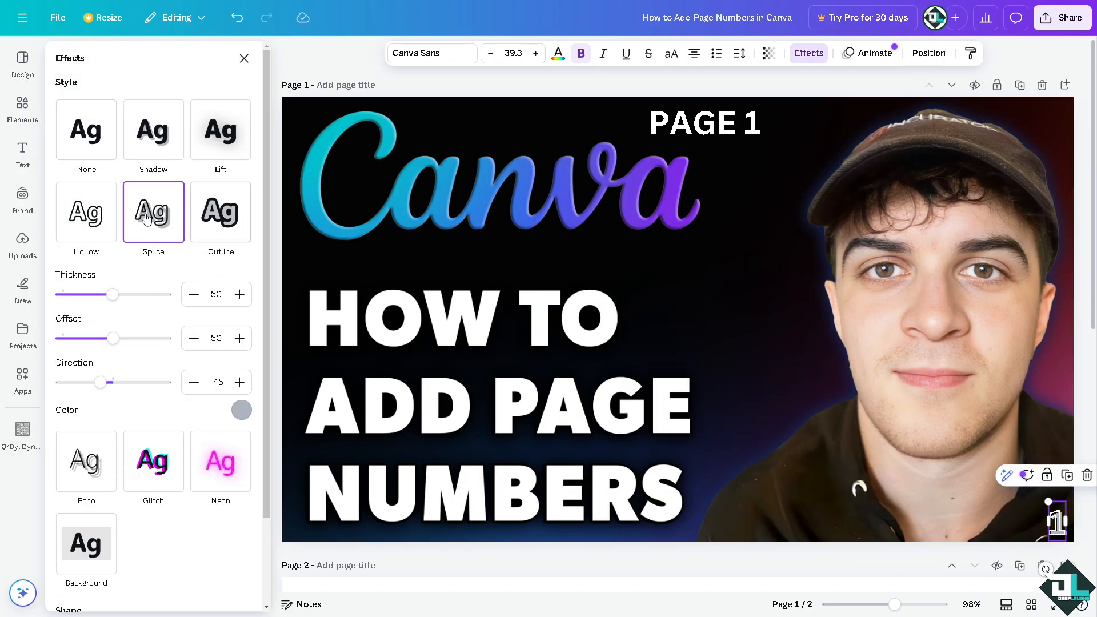
left_click(154, 137)
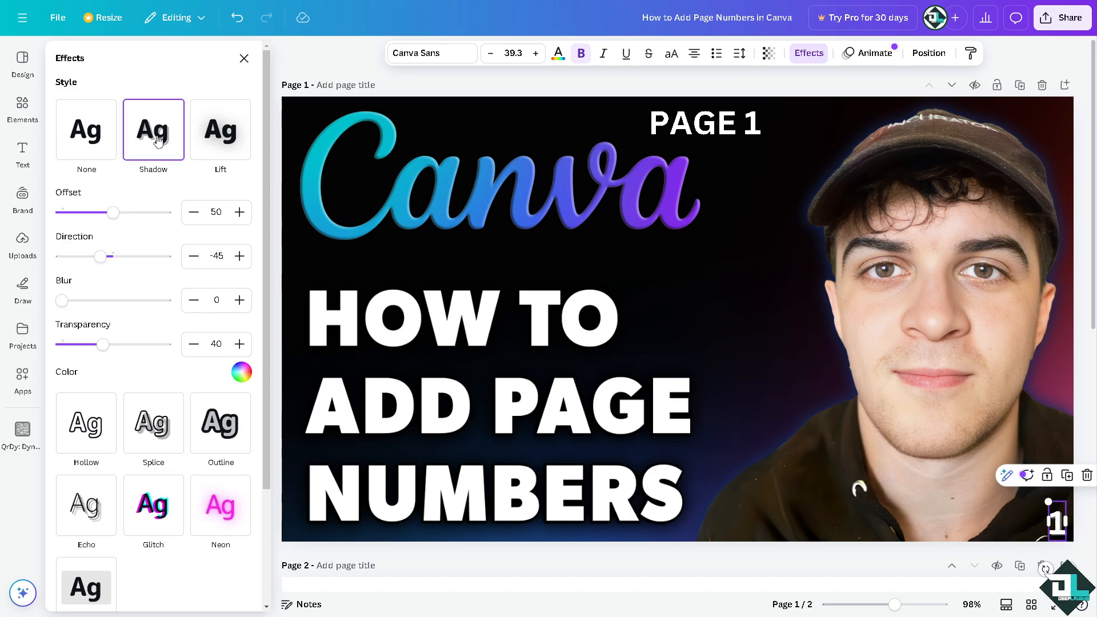
left_click(219, 131)
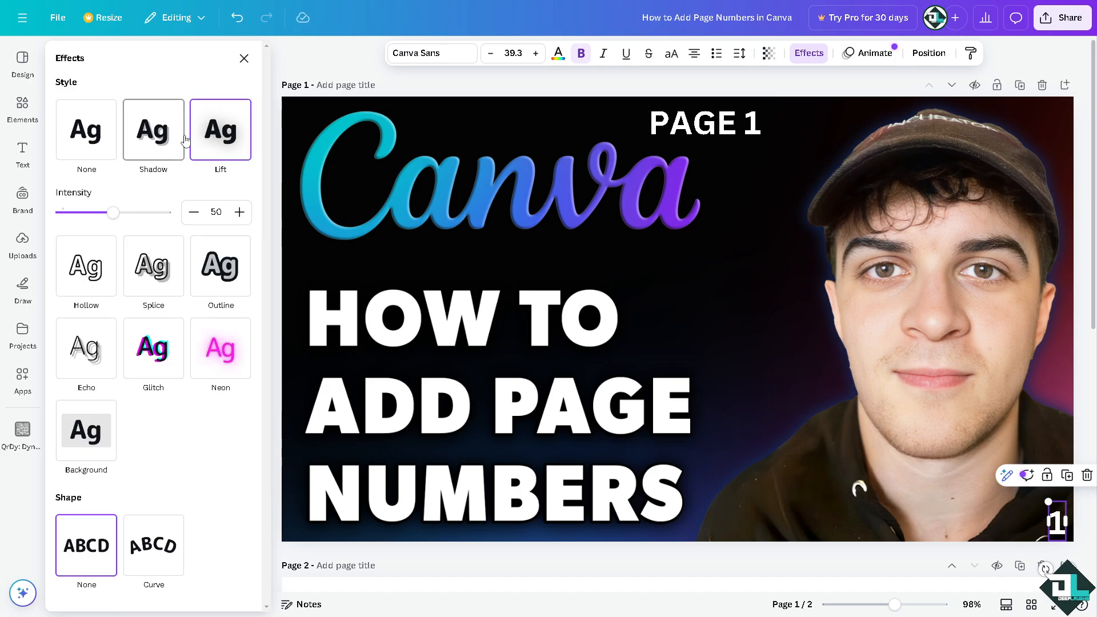
left_click(92, 275)
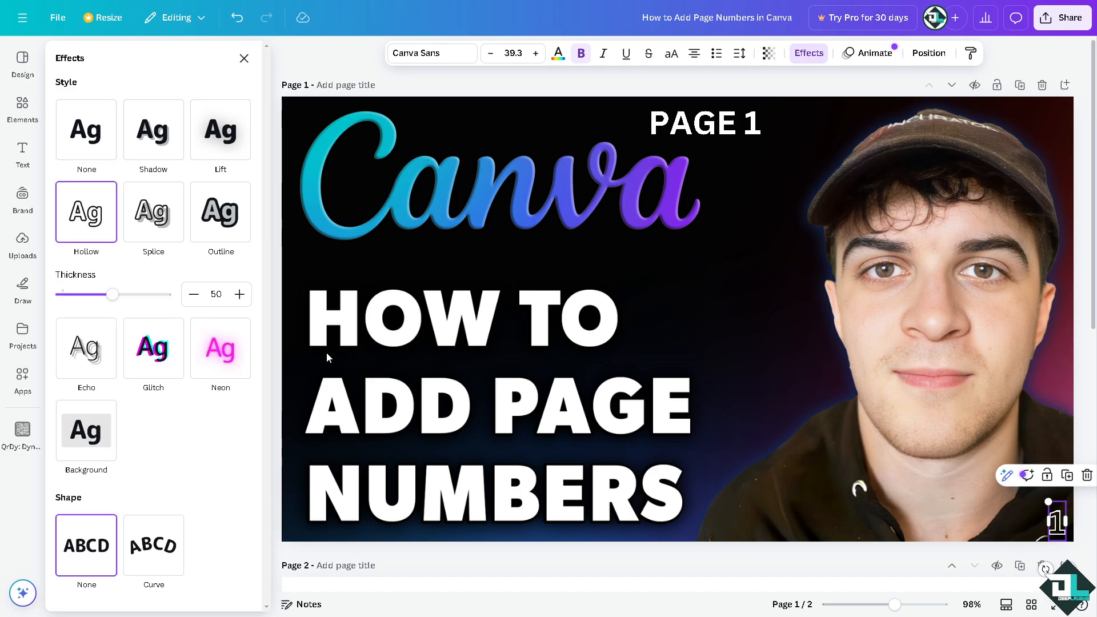
Apply the Glitch text effect to the "PAGE 1" heading at the top of page 1
left_click(737, 131)
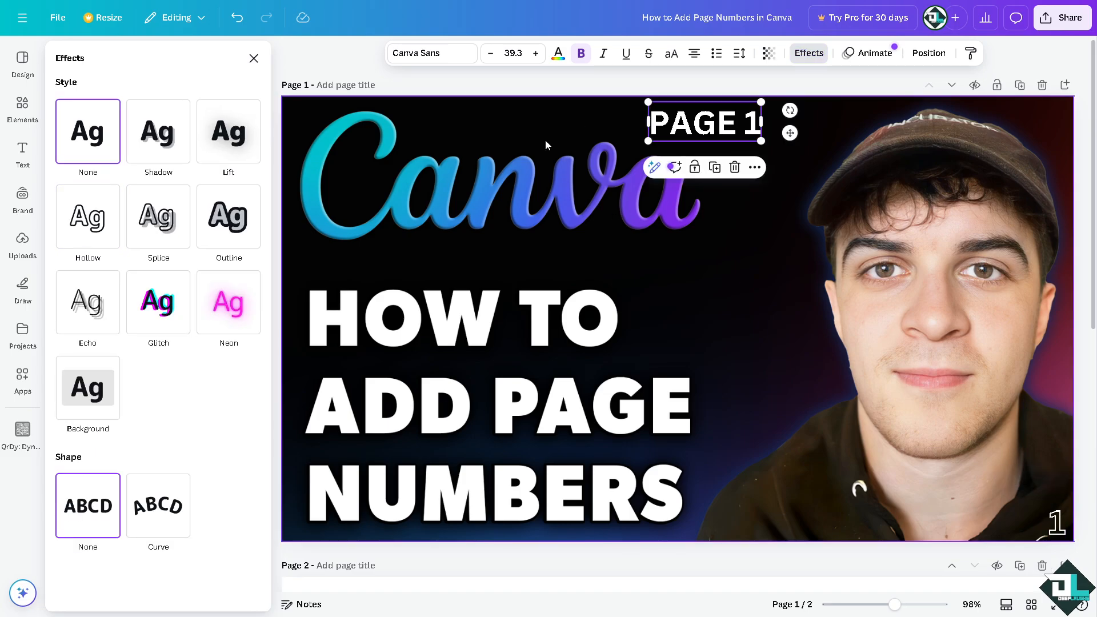
left_click(156, 304)
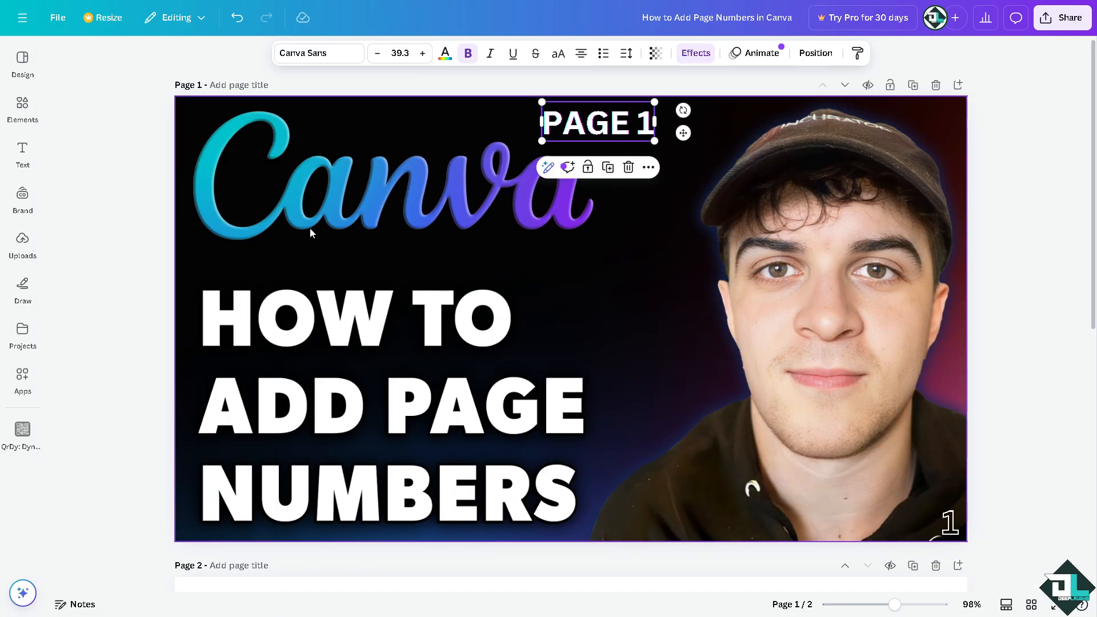
left_click(22, 240)
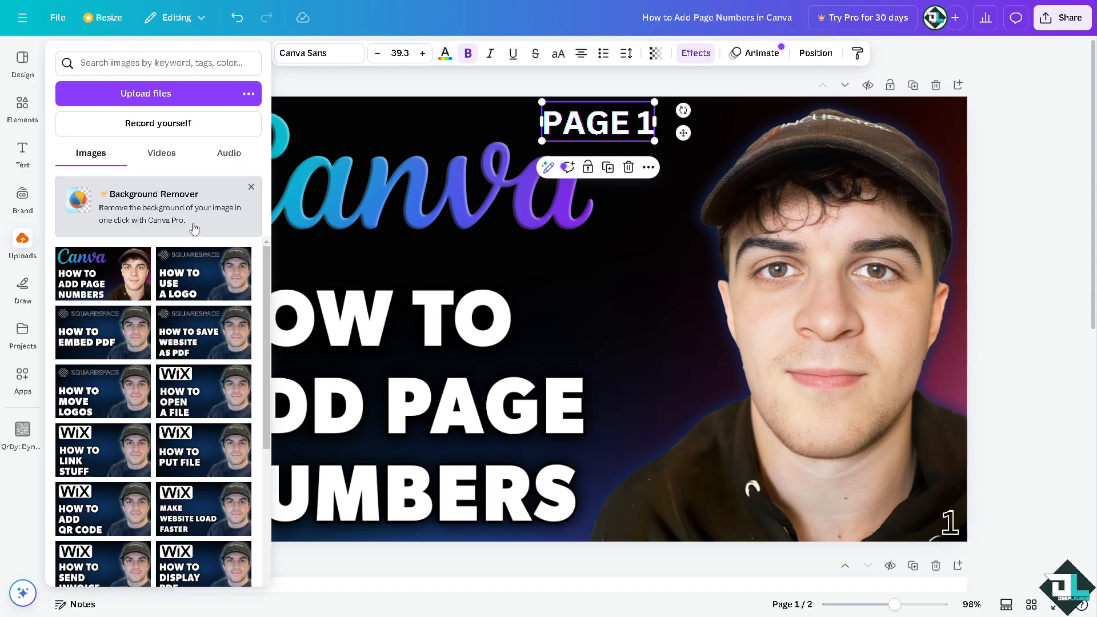
left_click(335, 88)
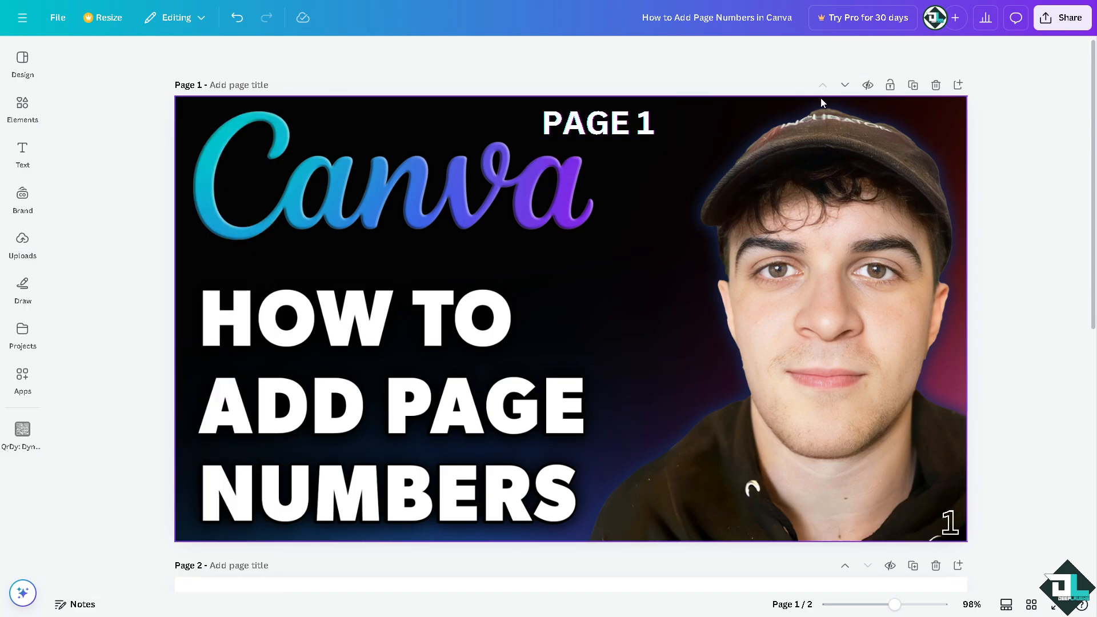
Duplicate page 1 and change the heading on the copy to "PAGE 2"
left_click(913, 85)
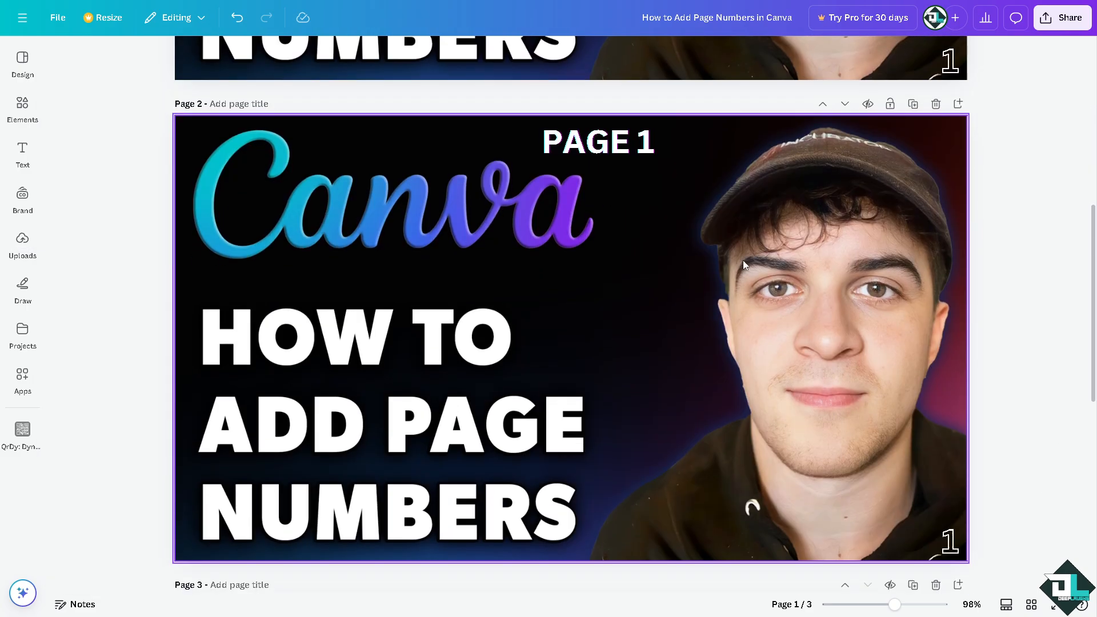
double_click(640, 121)
left_click(639, 121)
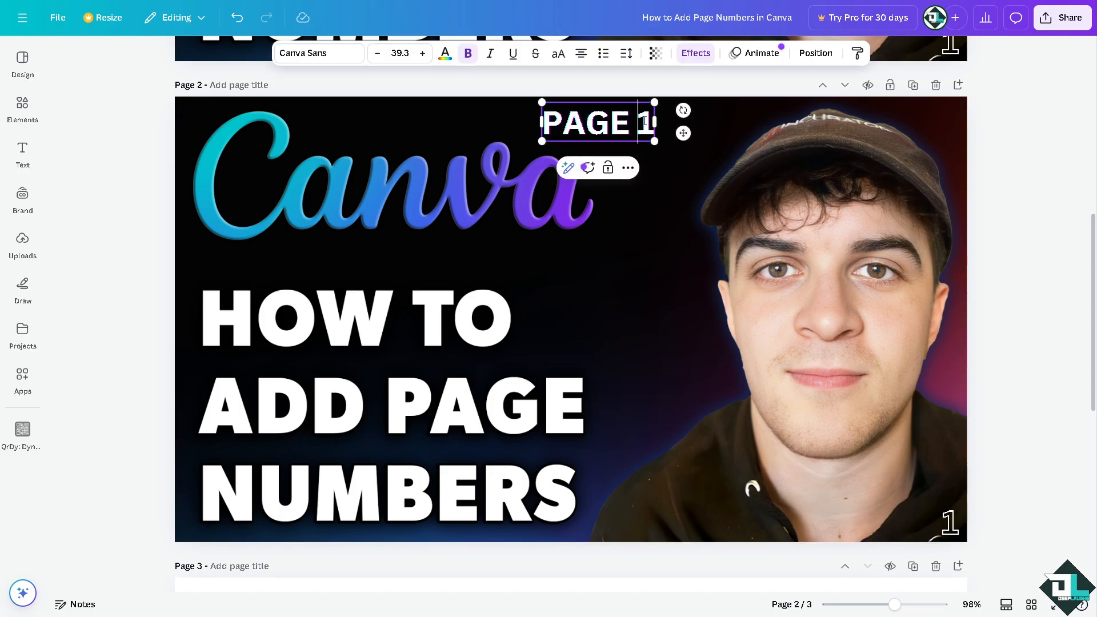
double_click(644, 121)
type("2")
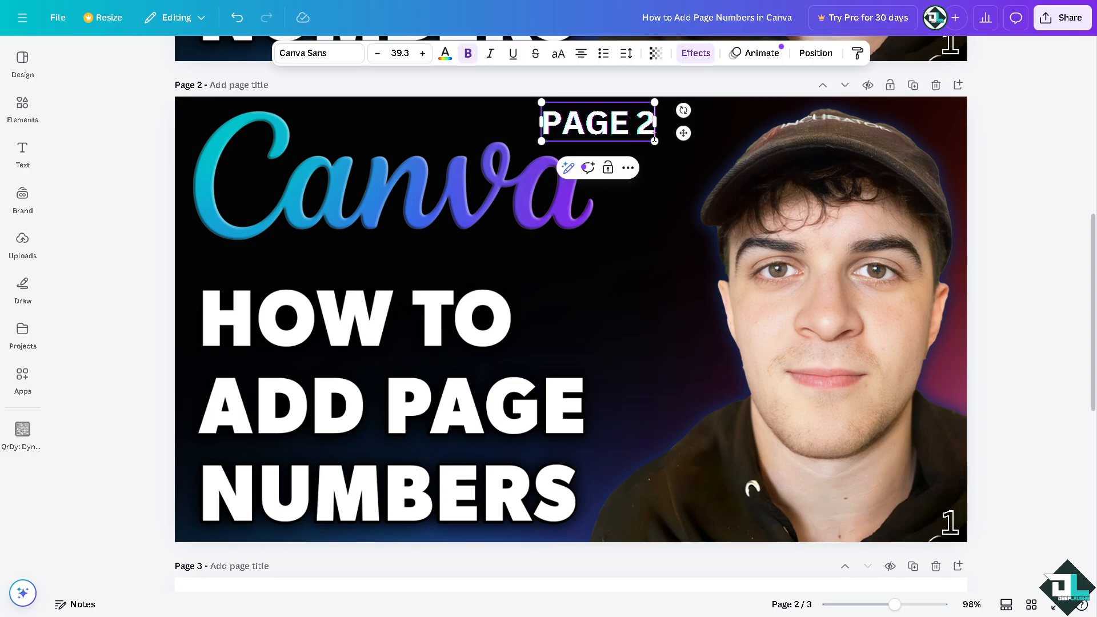
Change the page number in the bottom-right corner of page 2 to "2"
left_click(783, 318)
left_click(950, 521)
double_click(950, 522)
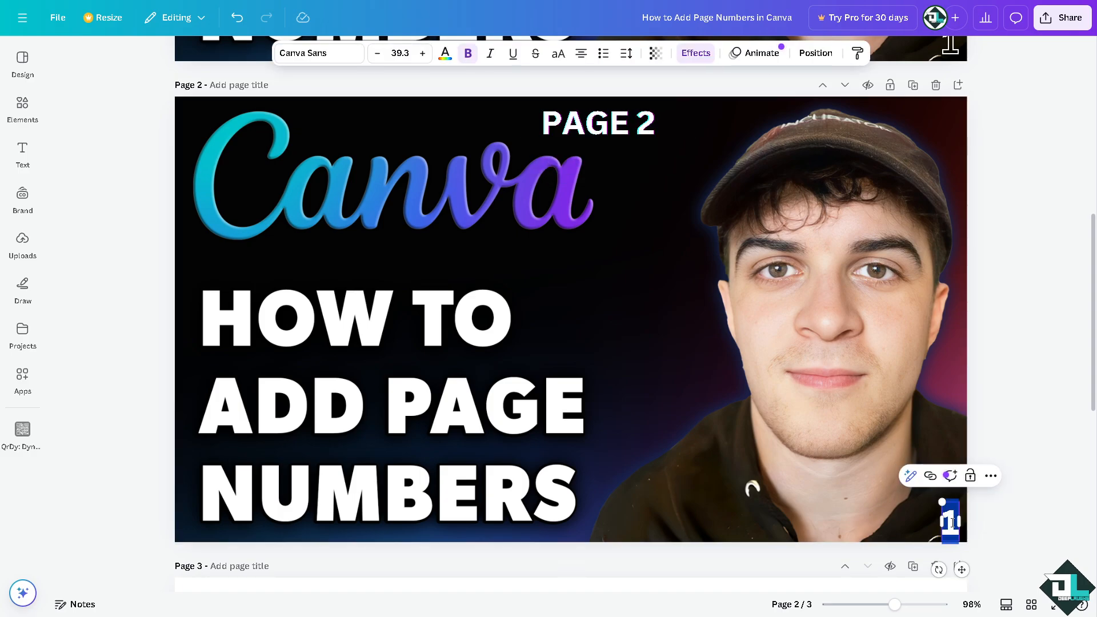
type("2")
left_click(1028, 406)
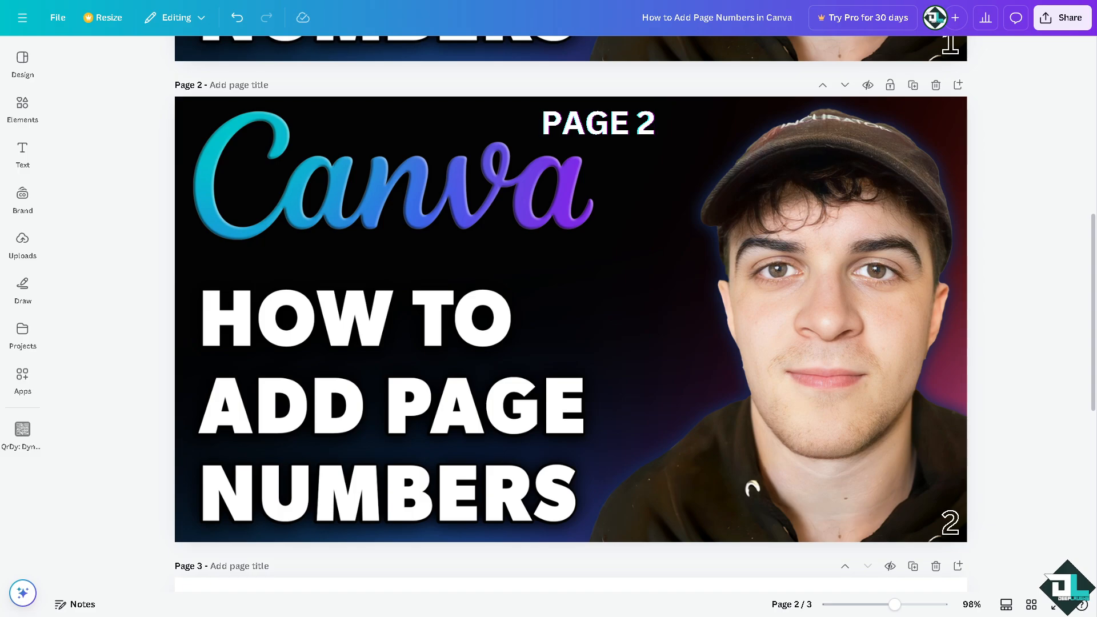
Try the Cooper Hewitt, Eastman Grotesque and Inter fonts on the "PAGE 2" heading, and set it to Gagalin
left_click(597, 125)
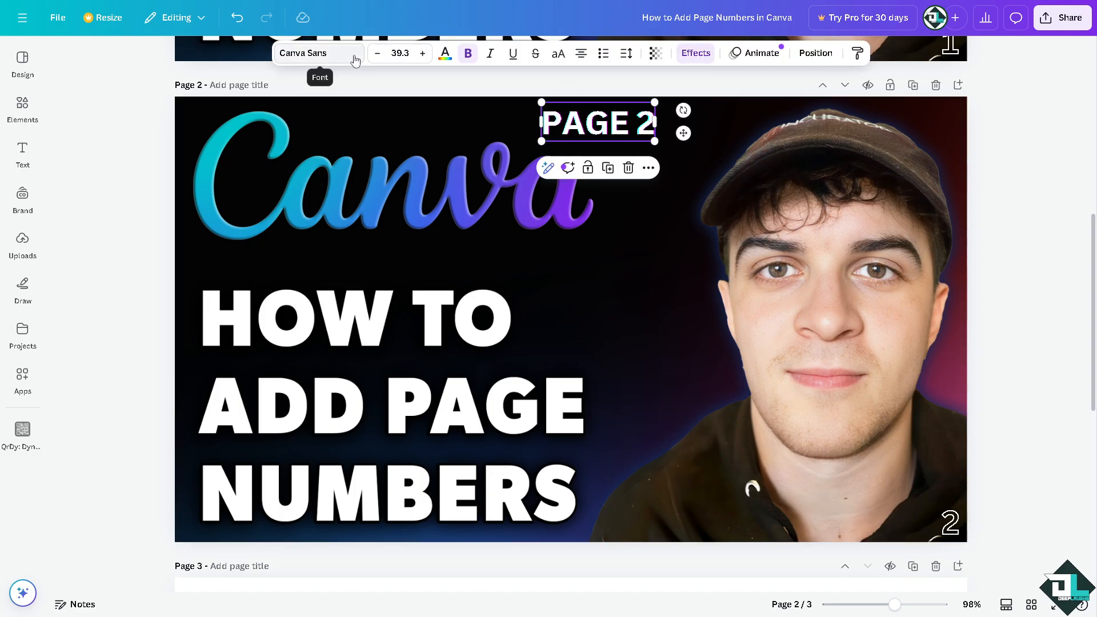
left_click(317, 53)
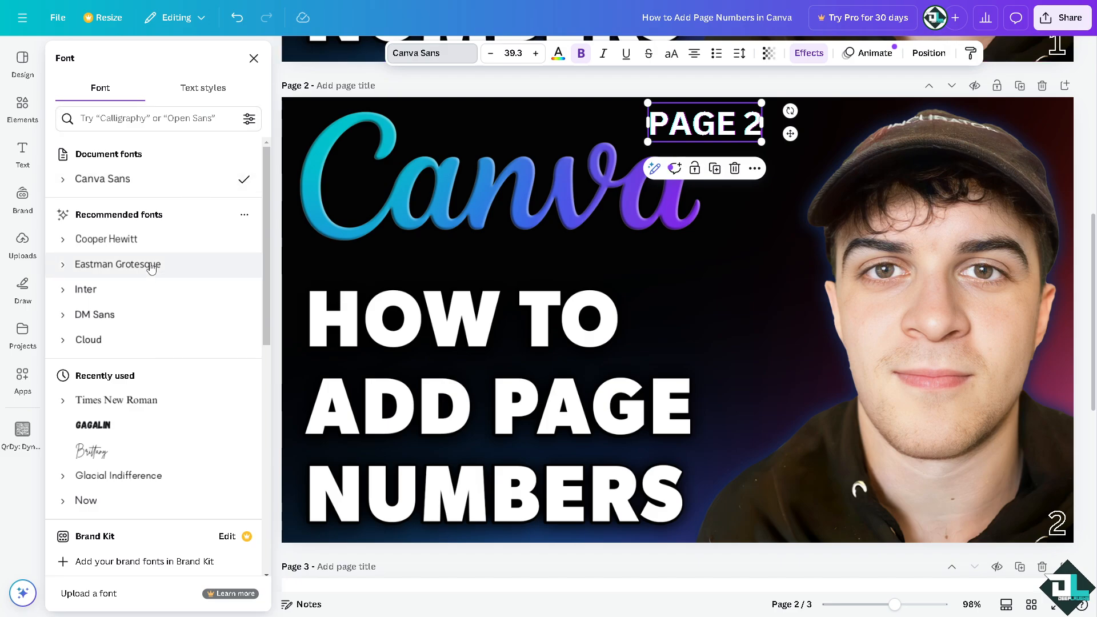
left_click(148, 242)
left_click(128, 266)
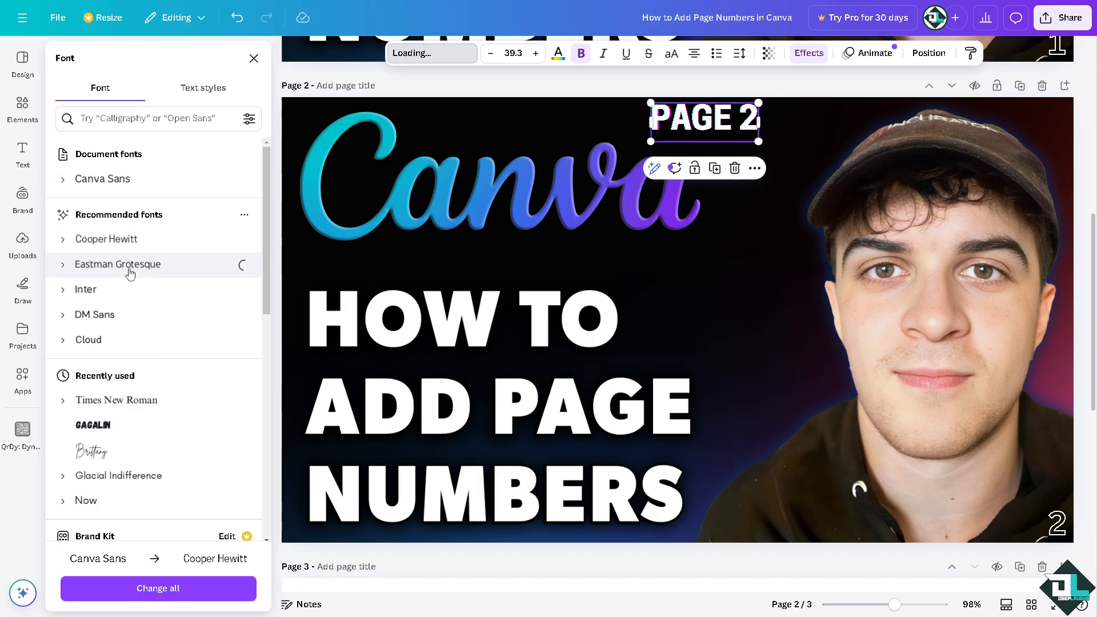
left_click(117, 292)
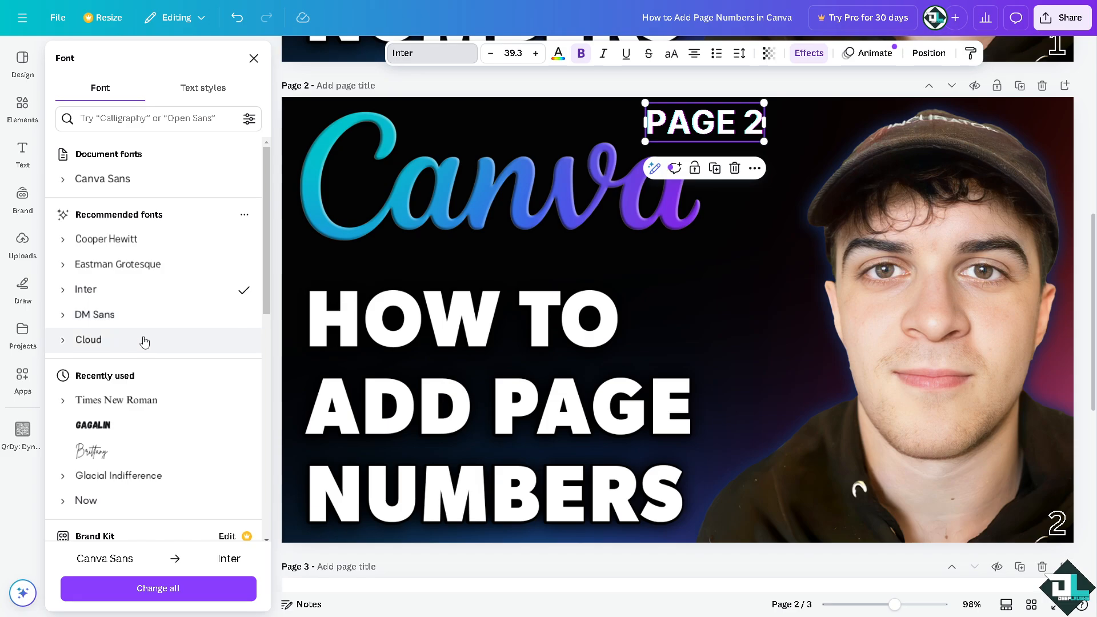
left_click(131, 426)
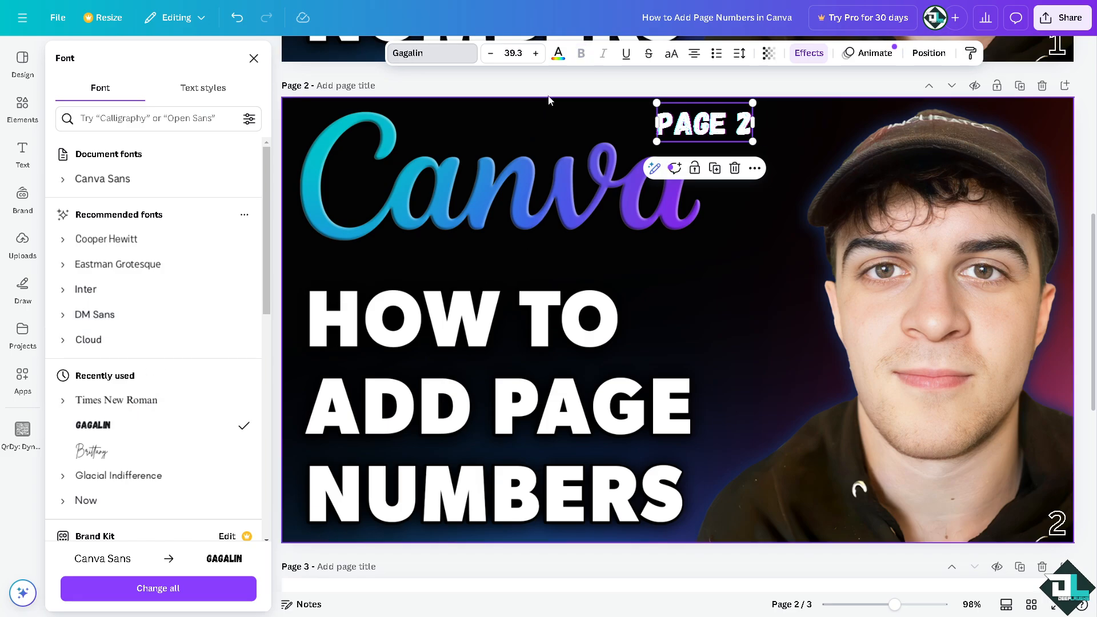
left_click(560, 62)
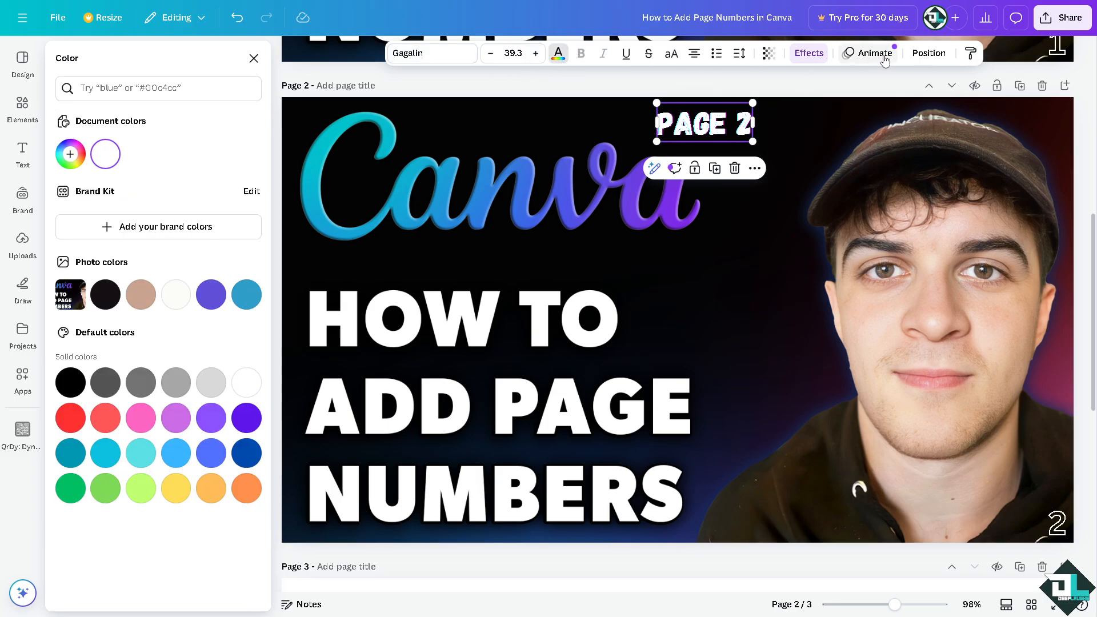
left_click(747, 259)
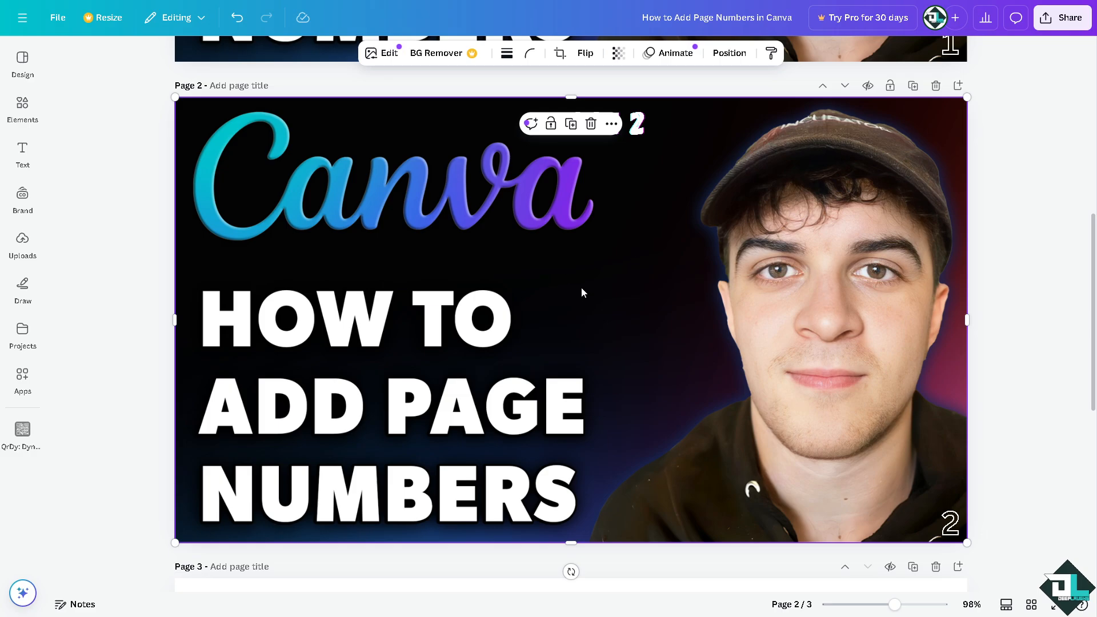
Delete the duplicated page 2 and the blank page after it, leaving only page 1 in the design
scroll(582, 292, "down", 4)
left_click(935, 86)
scroll(685, 251, "up", 5)
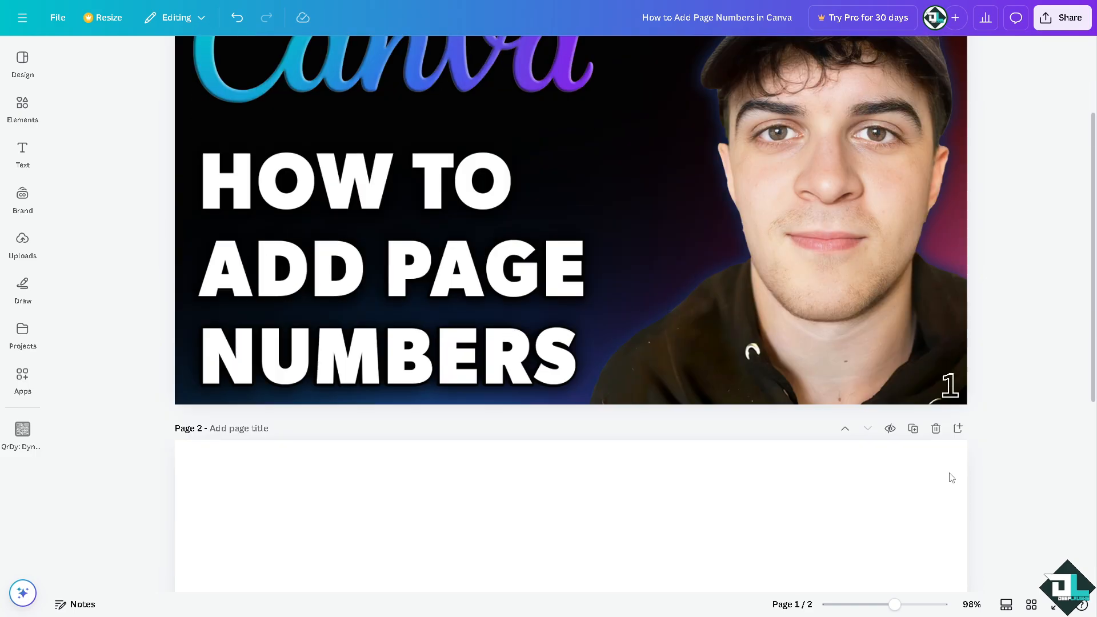
left_click(935, 429)
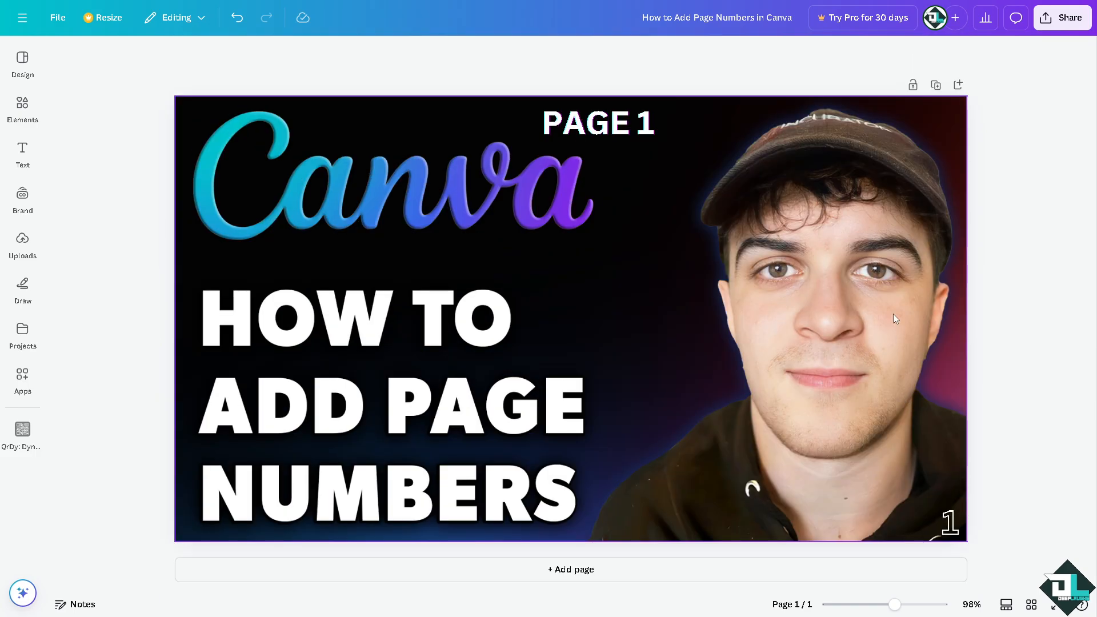
Duplicate page 1 again and change the heading on the new page 2 to "PAGE 69"
left_click(935, 85)
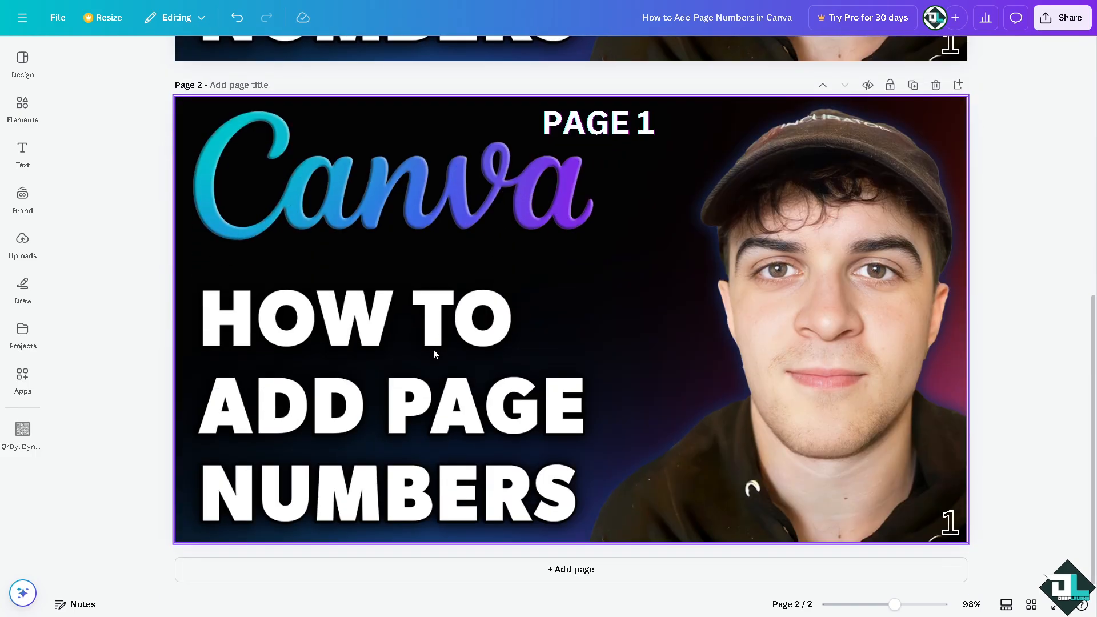
left_click(623, 134)
left_click(639, 123)
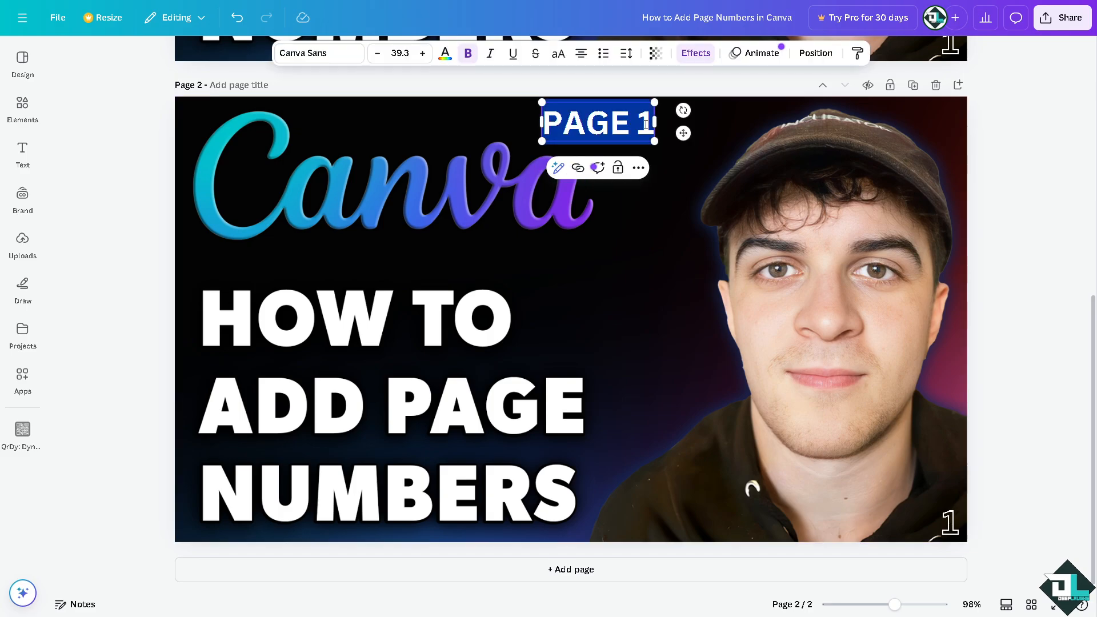
left_click(643, 120)
double_click(643, 120)
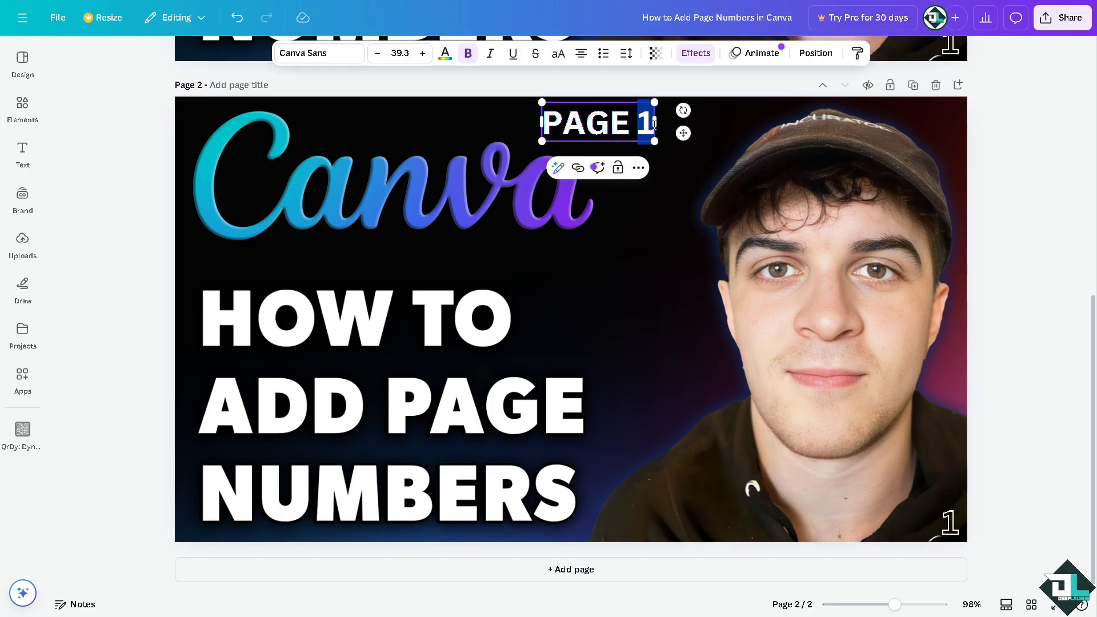
type("69")
Change the page number in the bottom-right corner of page 2 to "69"
left_click(950, 521)
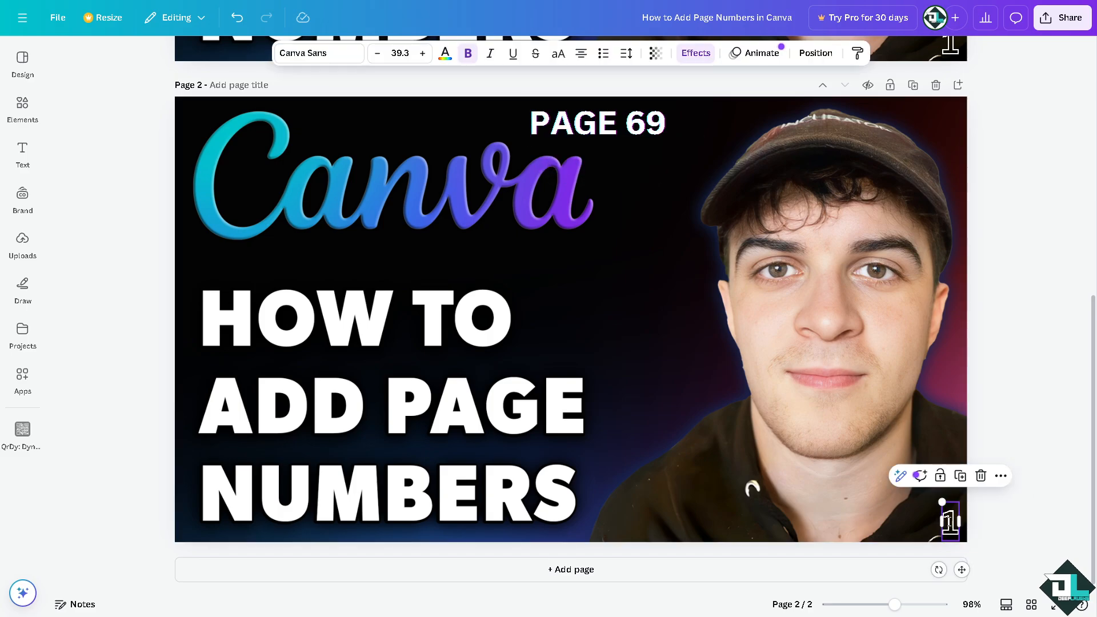
left_click(950, 521)
type("69")
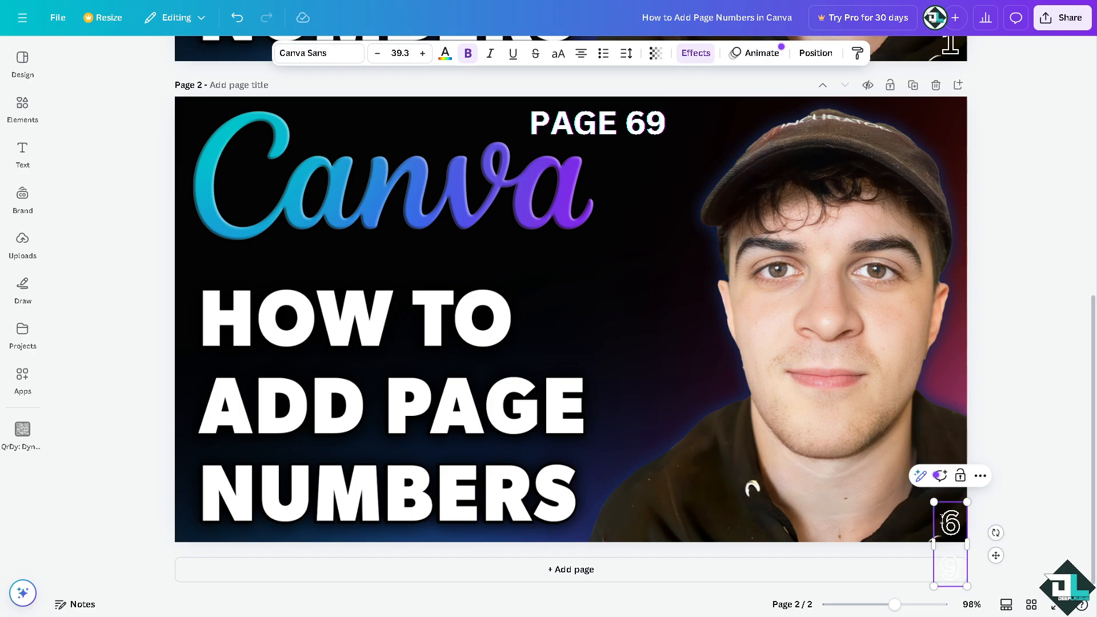
left_click(620, 399)
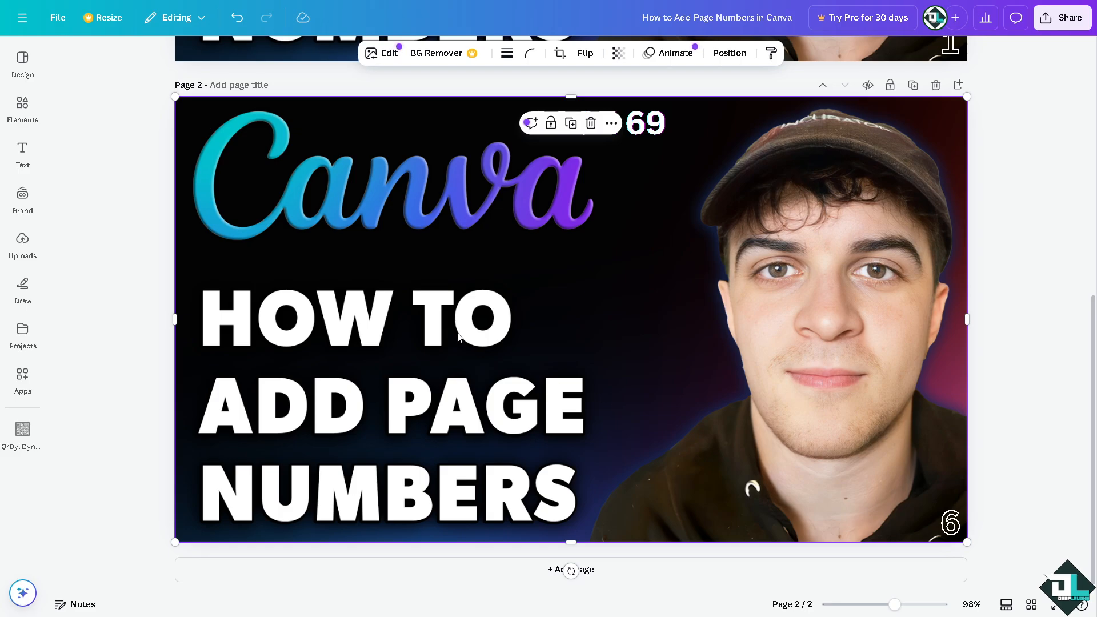
scroll(451, 340, "up", 2)
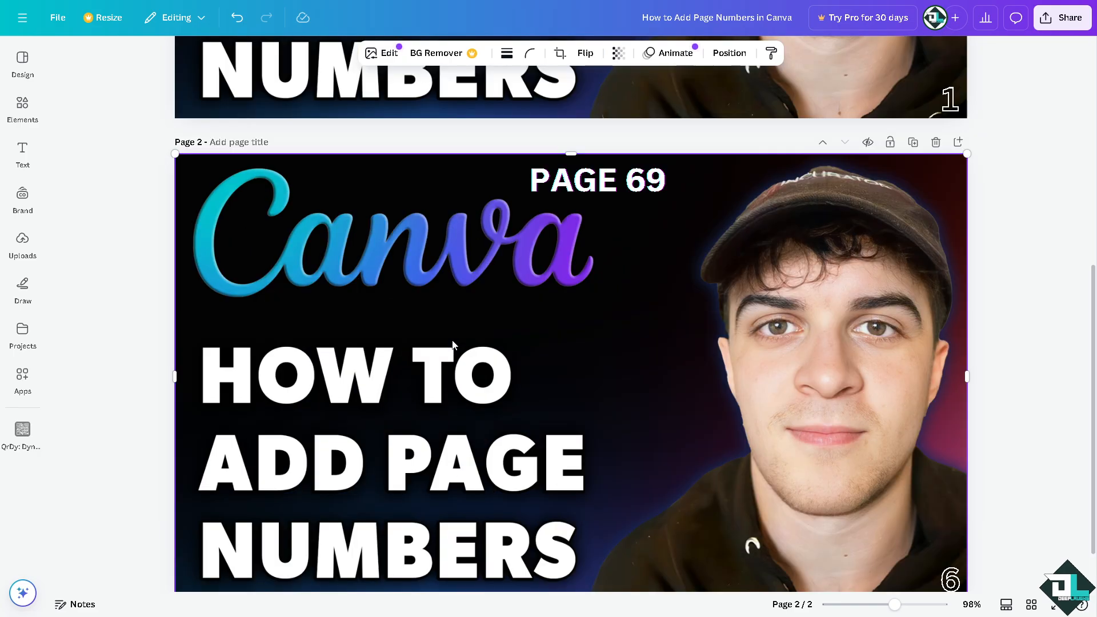